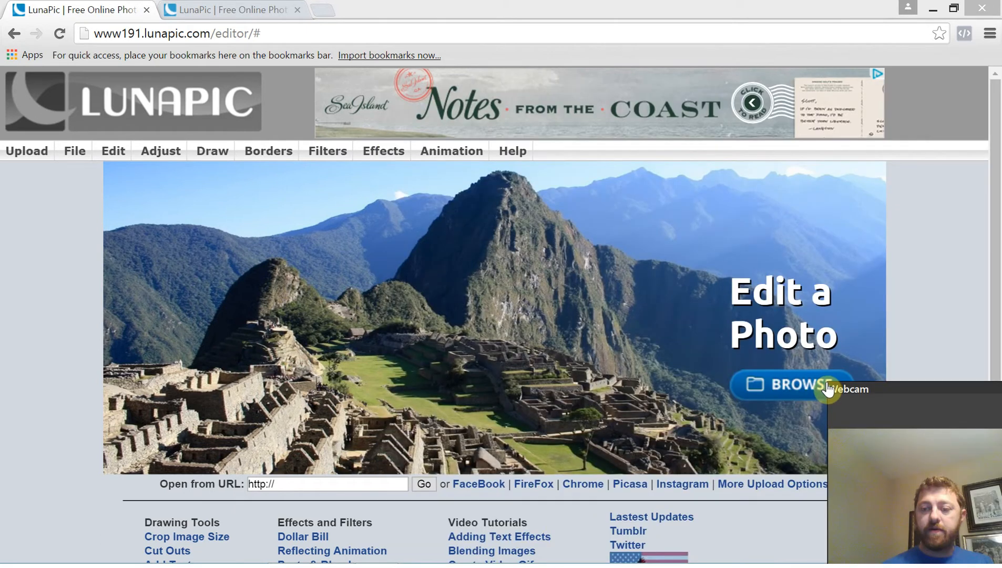
click(887, 418)
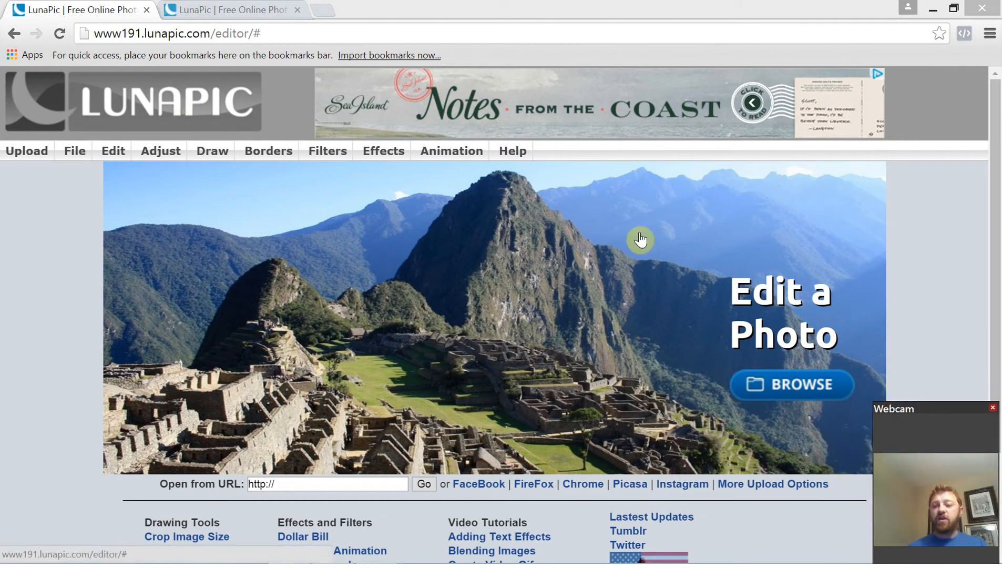
click(784, 392)
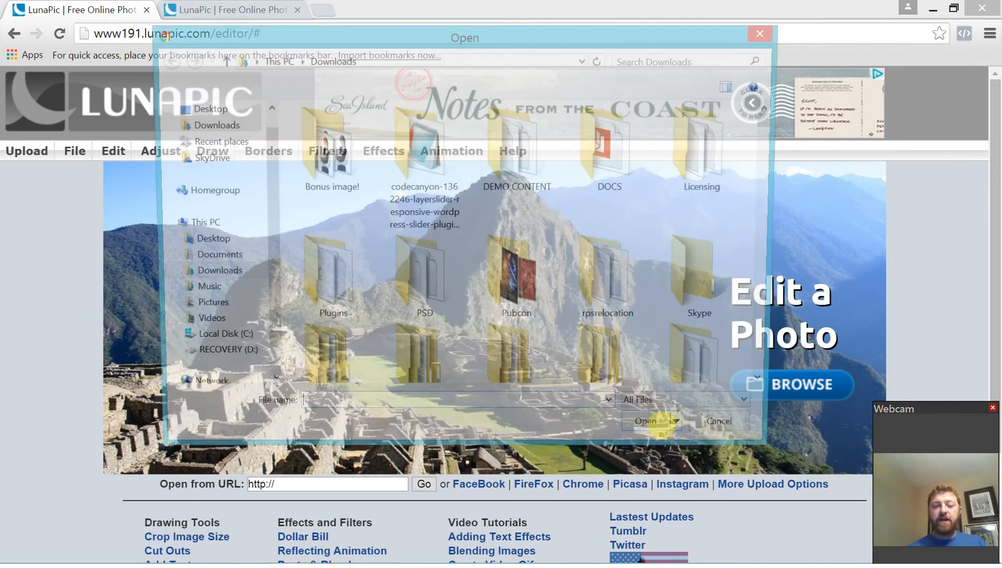
click(718, 421)
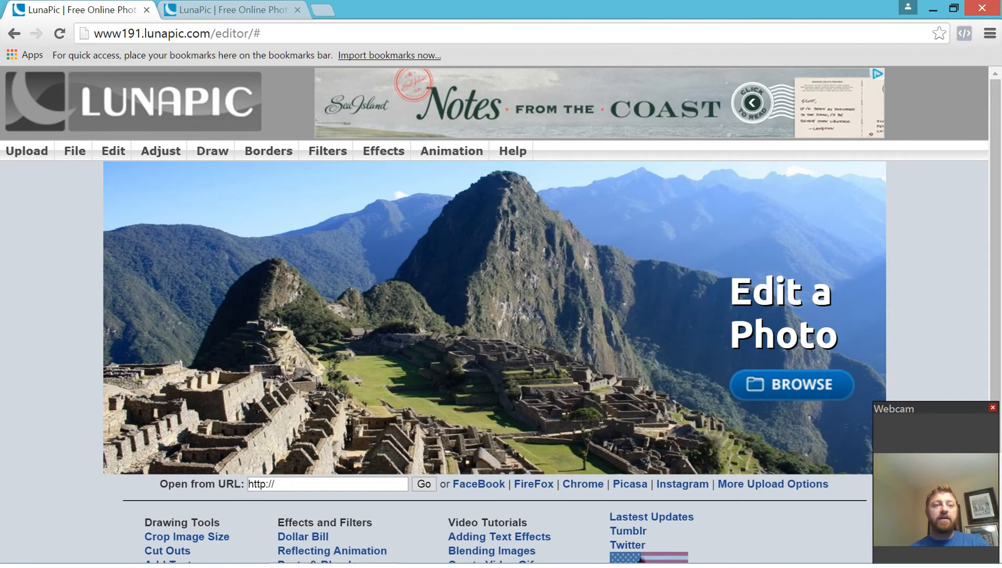
Switch to the other open editor page and look over the uploaded spaceship and cookie-planet image and its file details
key(ctrl+Tab)
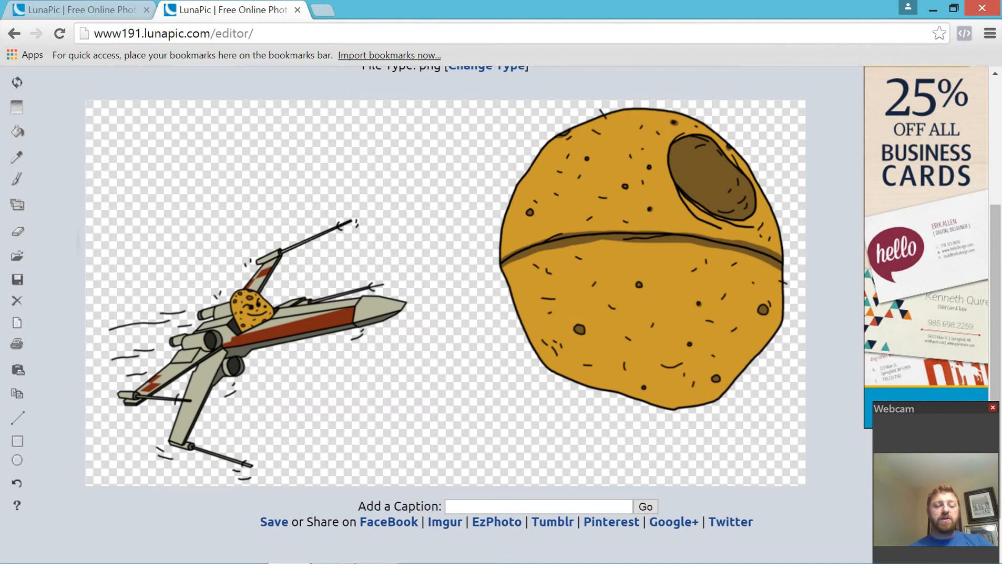
scroll(505, 315, down, 1)
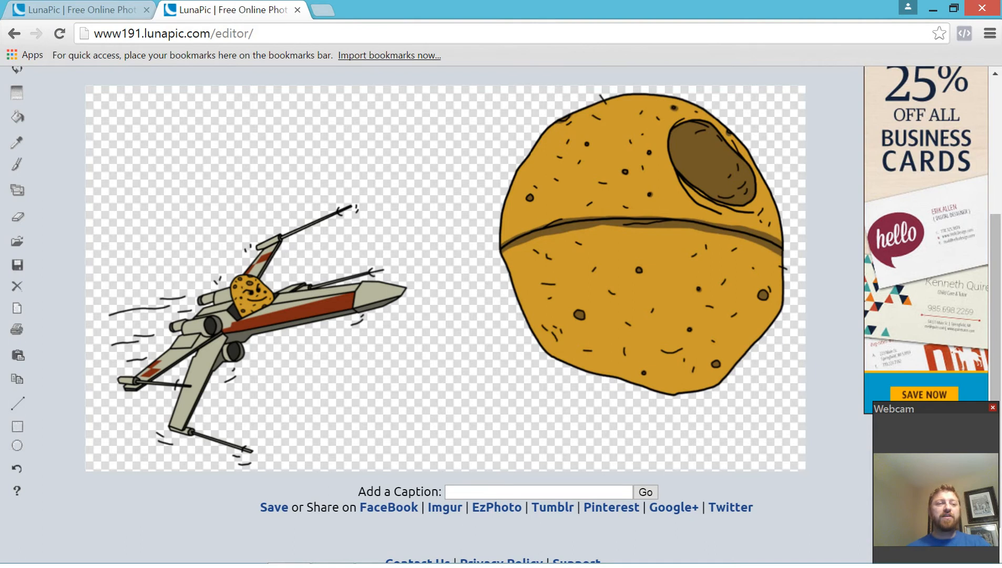
scroll(446, 315, up, 3)
scroll(446, 316, up, 1)
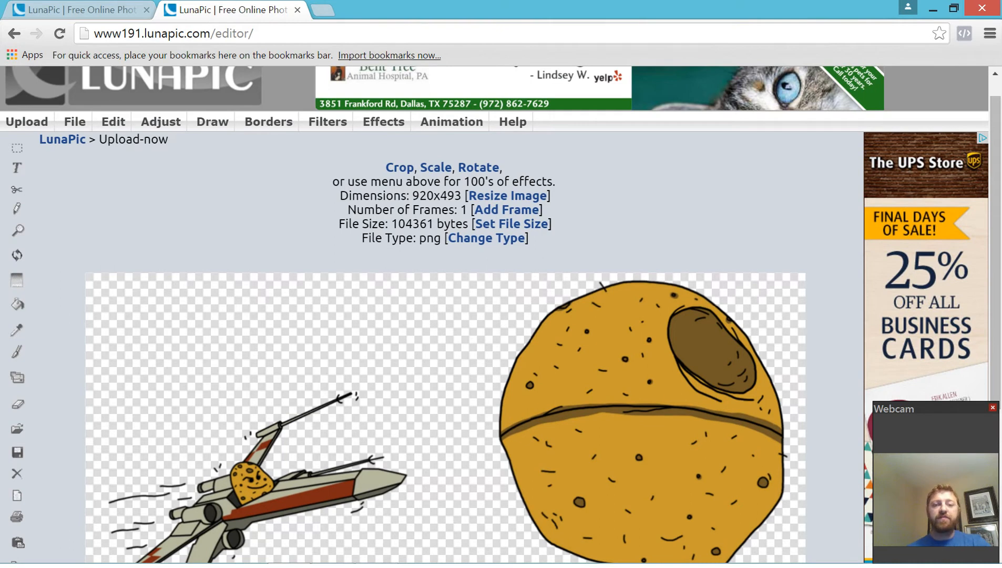
scroll(446, 316, down, 1)
scroll(446, 316, down, 2)
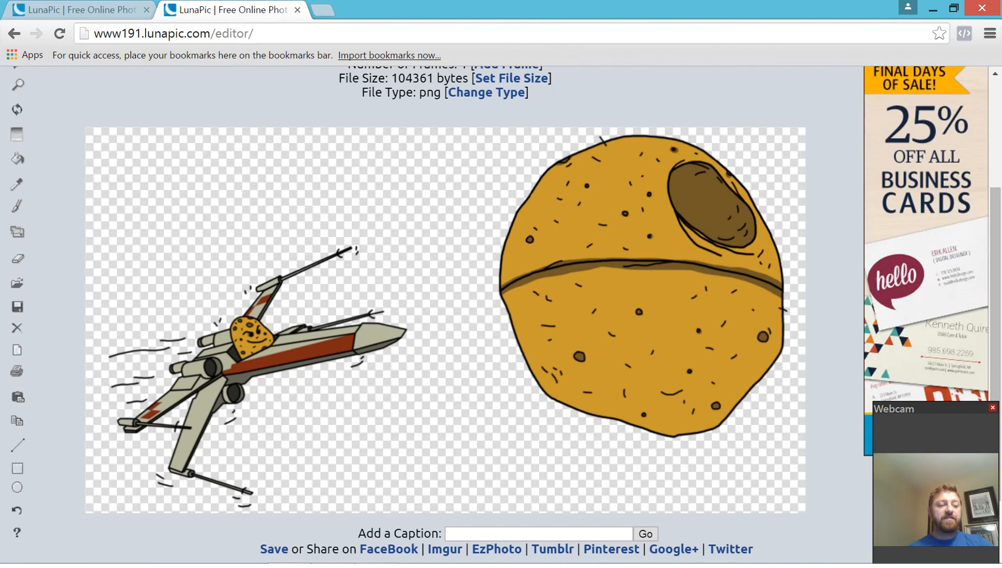
scroll(446, 316, up, 3)
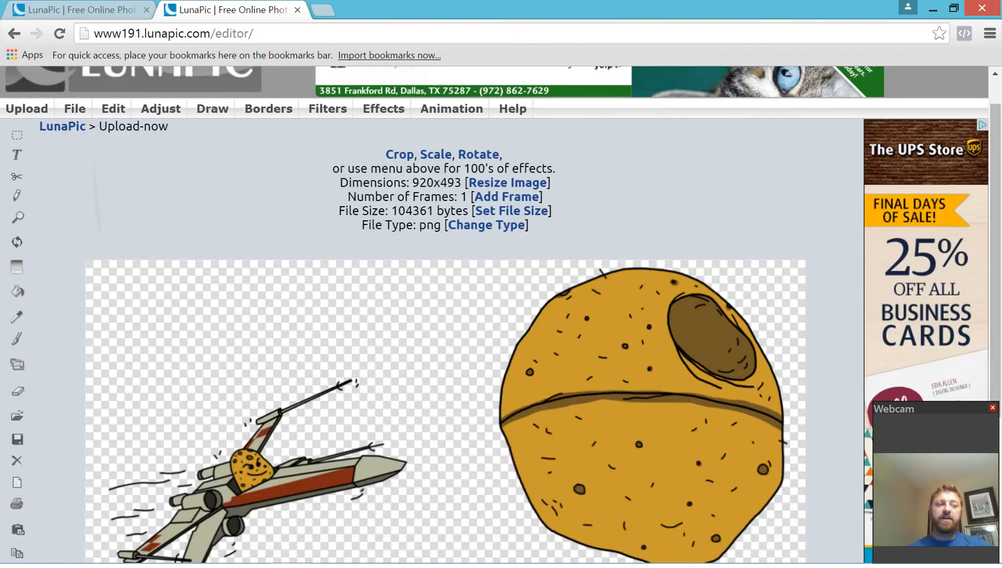
scroll(446, 316, up, 1)
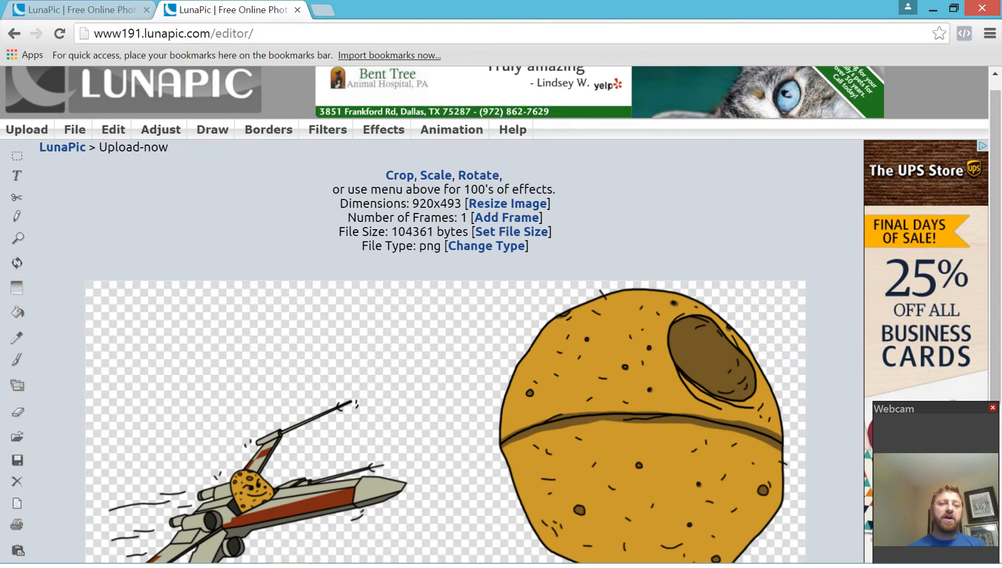
scroll(446, 316, down, 2)
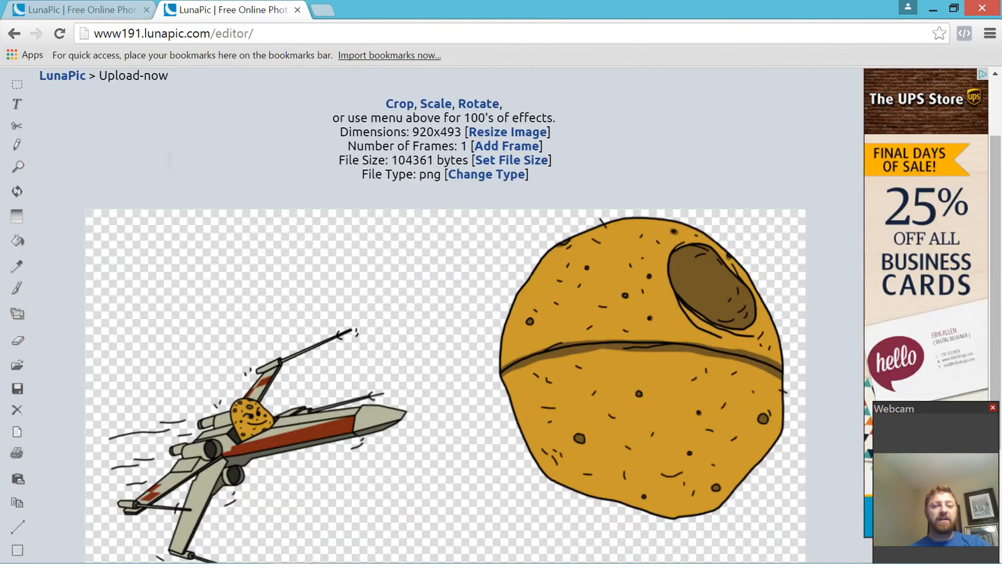
scroll(446, 316, up, 1)
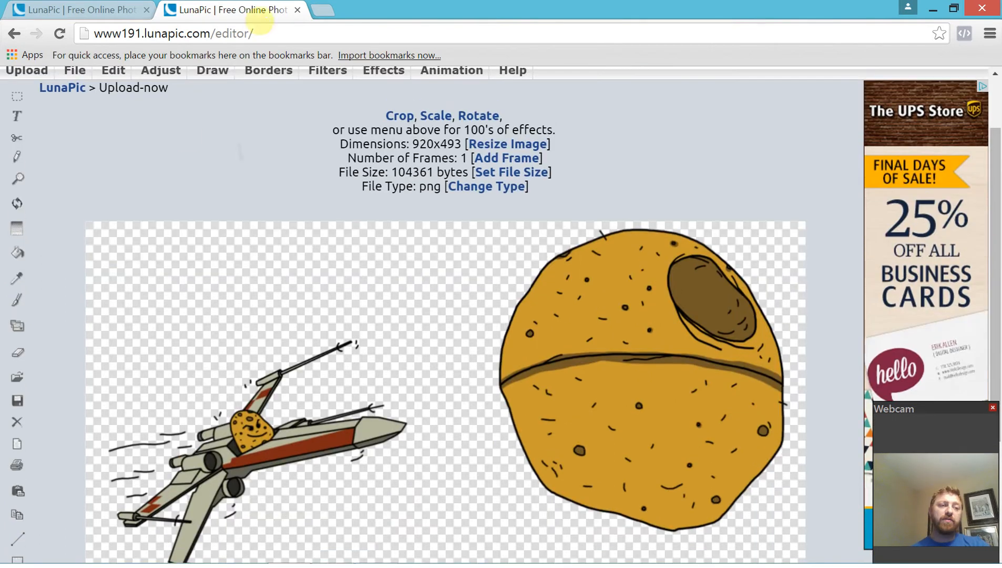
Apply the Country Flags filter to the image with the United States flag
scroll(405, 205, up, 1)
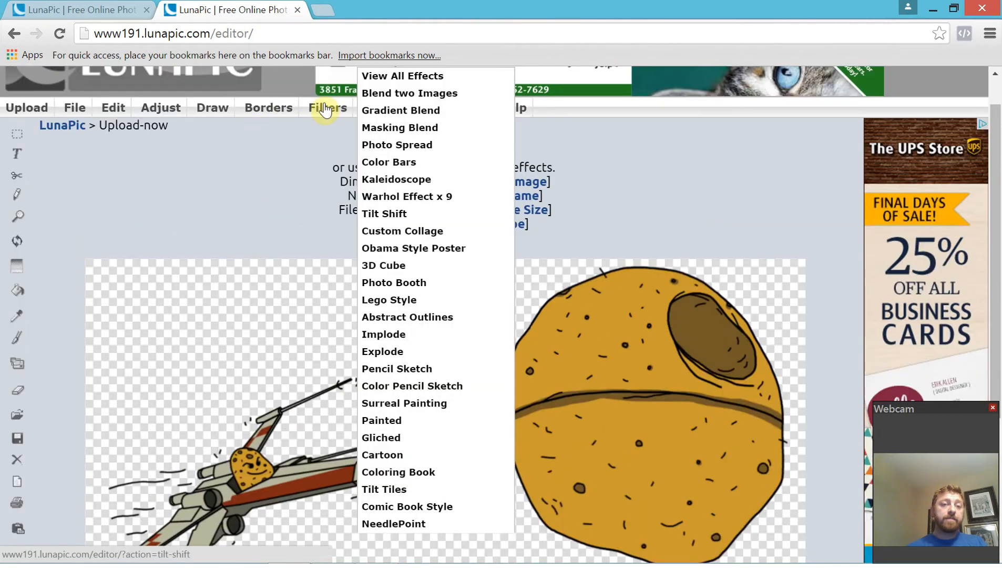
mouse_move(325, 110)
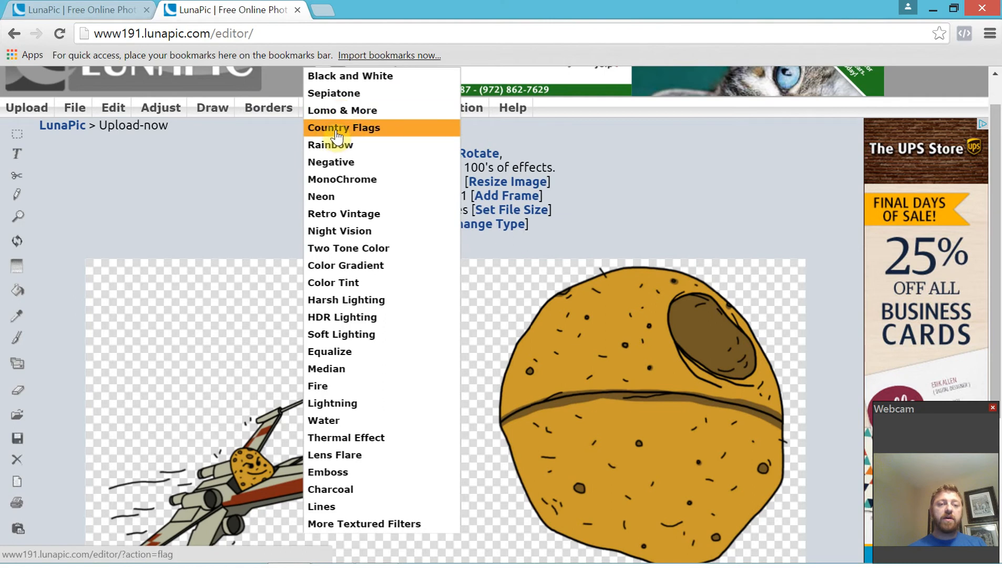
click(335, 129)
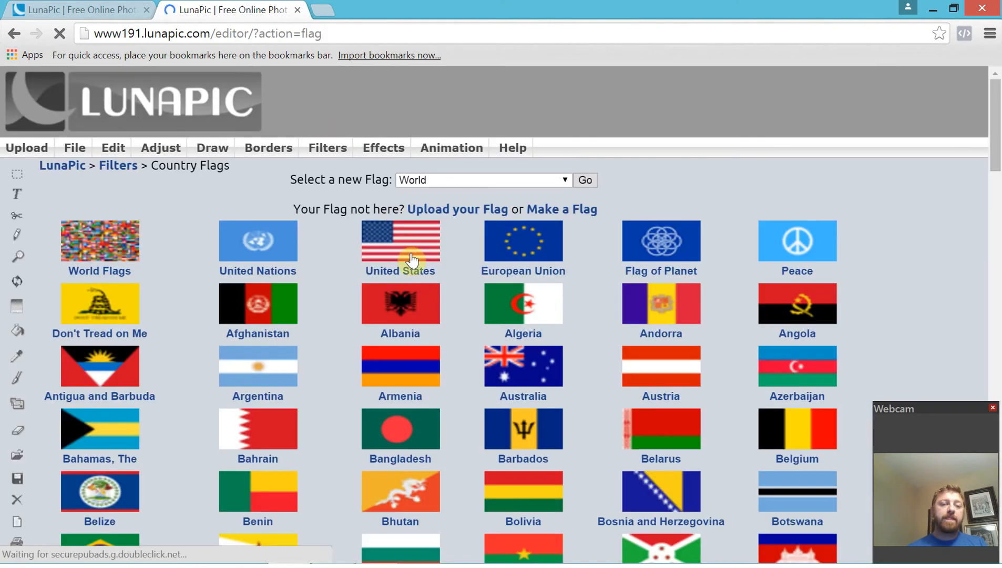
click(411, 260)
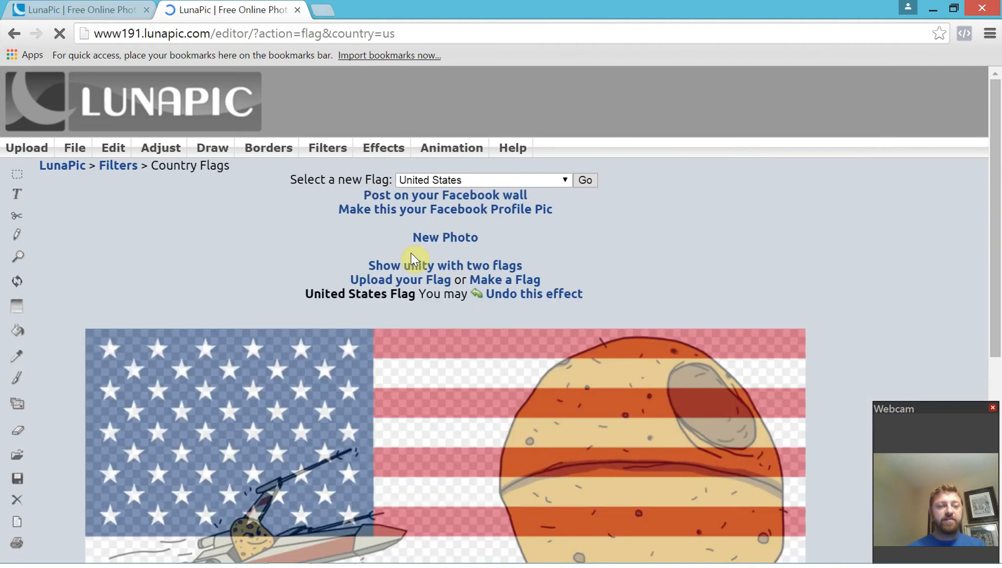
Examine the flag overlay on the image and the caption, sharing, undo history and flag options around it
scroll(411, 259, down, 3)
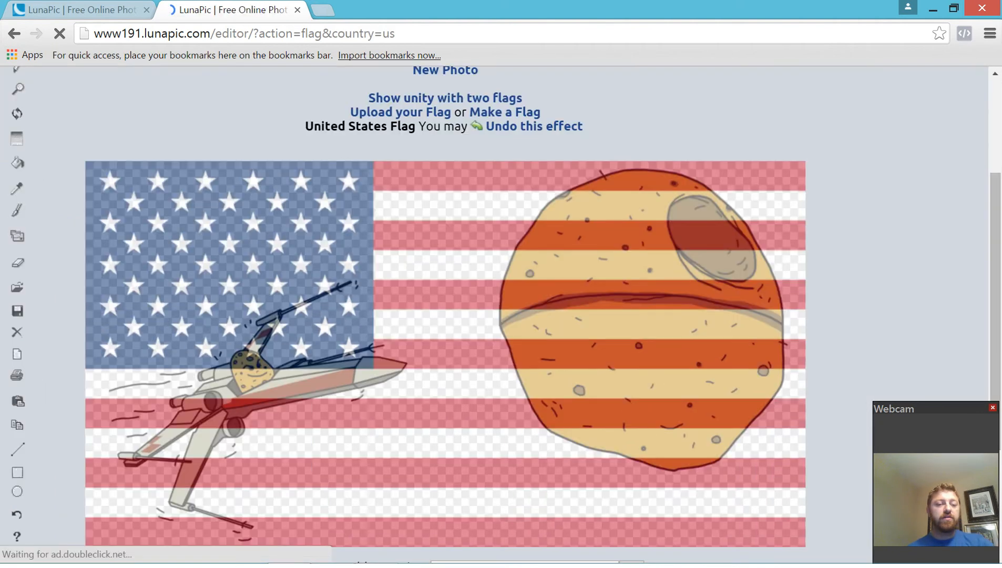
scroll(411, 259, down, 2)
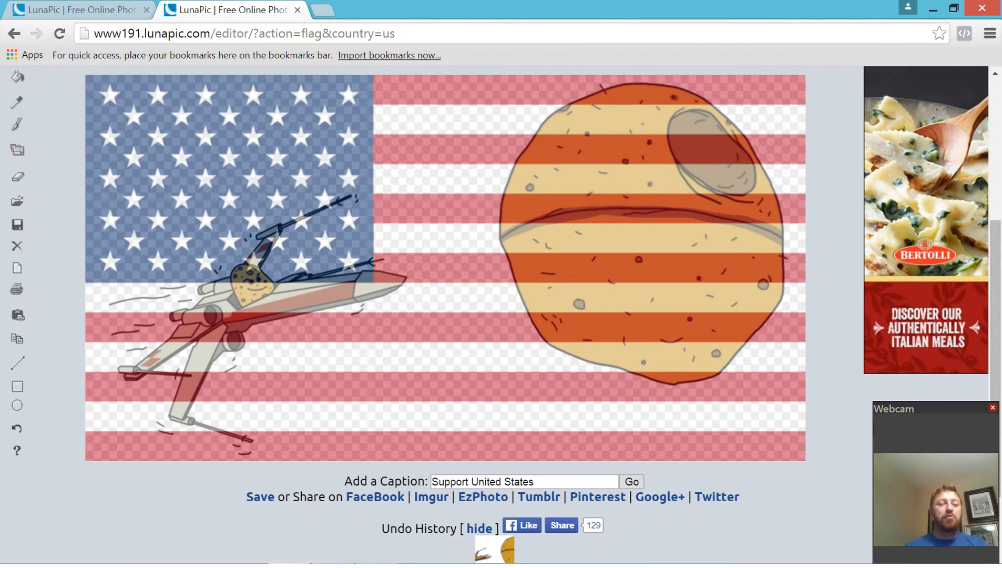
scroll(445, 316, up, 2)
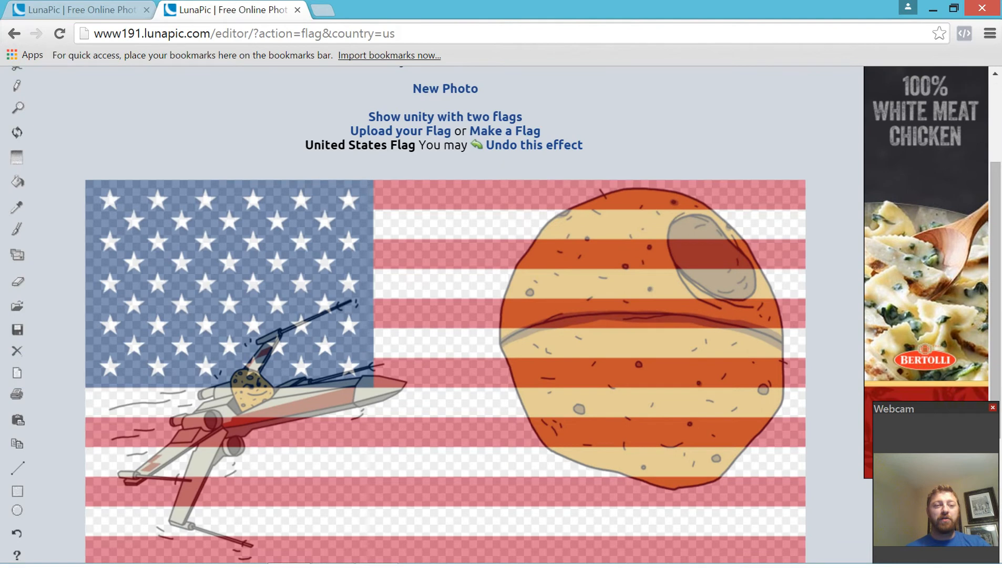
scroll(248, 292, up, 2)
scroll(247, 292, down, 2)
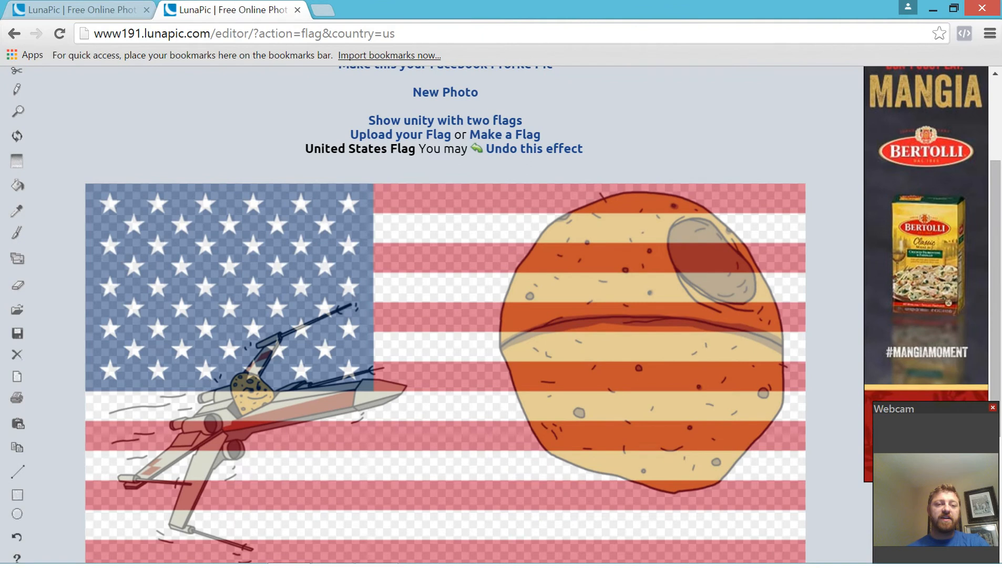
scroll(446, 315, down, 1)
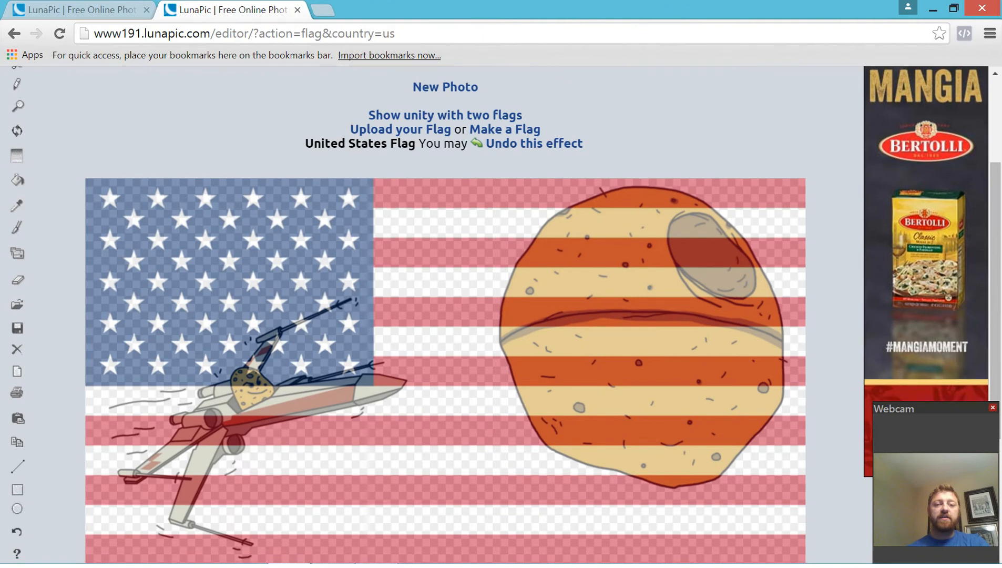
scroll(445, 315, up, 3)
scroll(445, 316, down, 6)
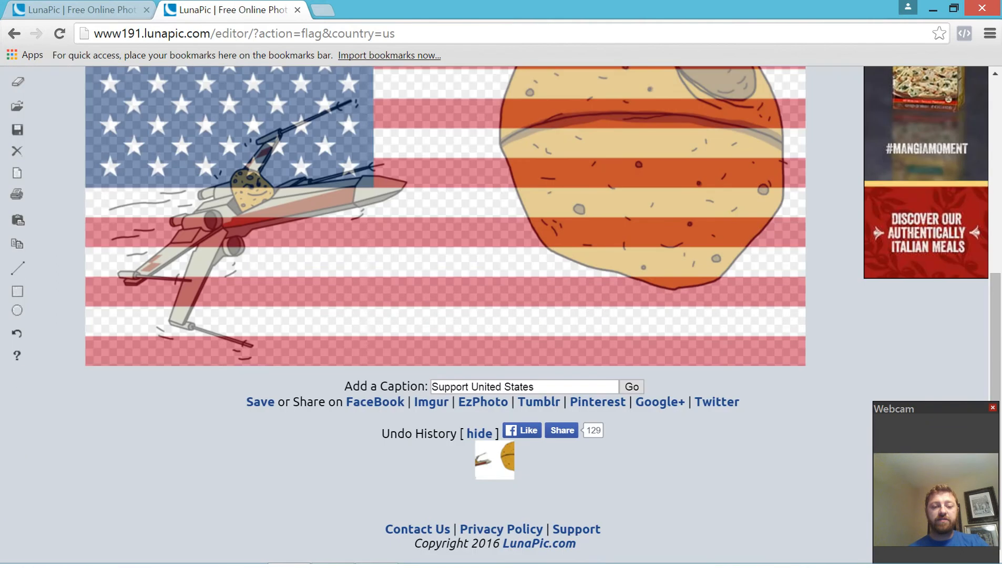
Undo the United States flag effect and look over the restored image
scroll(445, 316, up, 6)
click(557, 248)
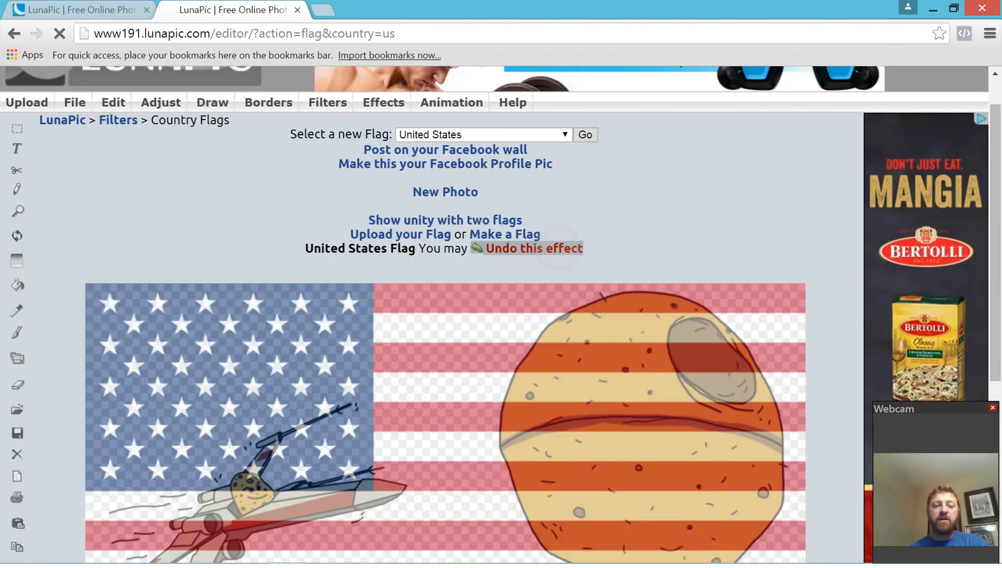
scroll(446, 316, down, 2)
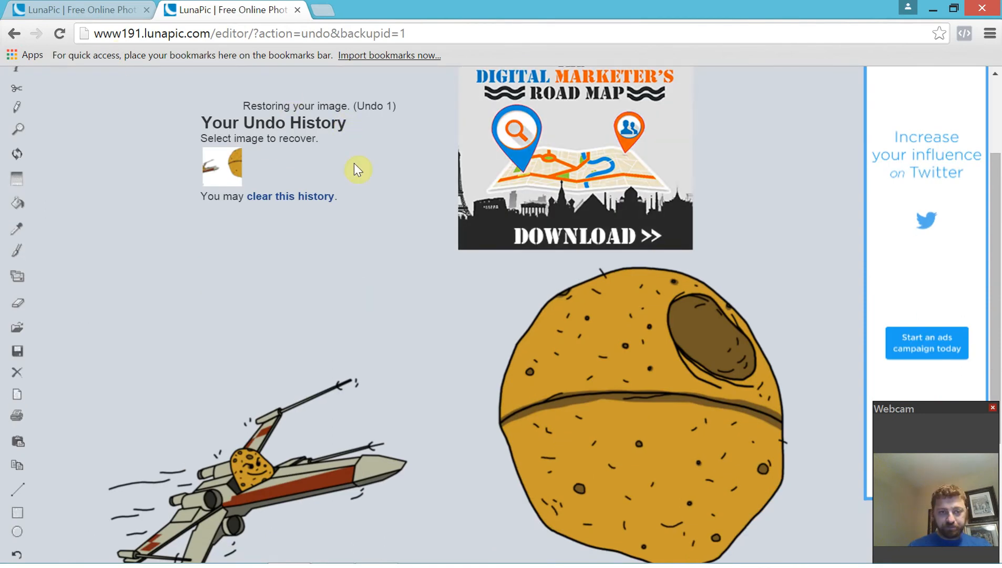
scroll(358, 169, down, 3)
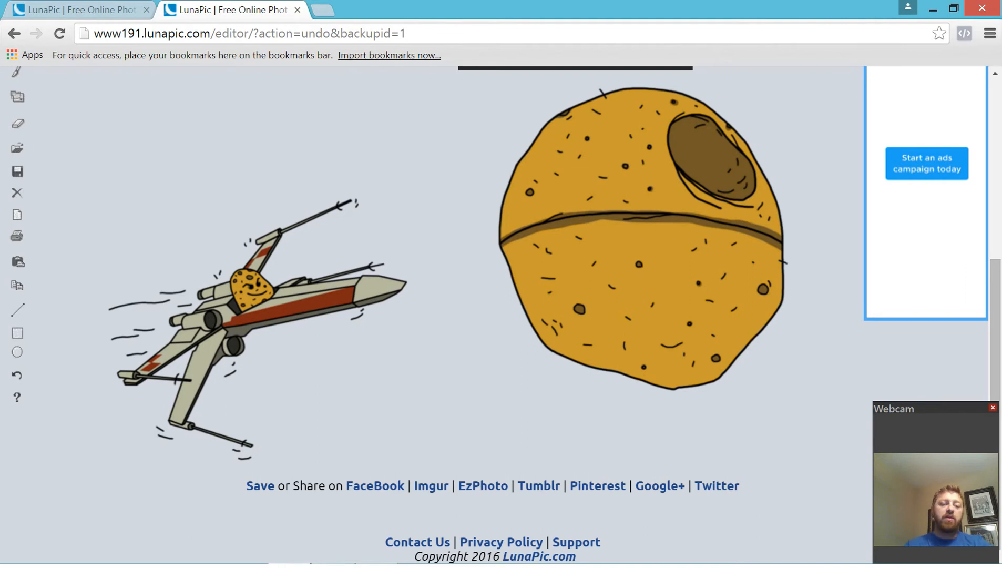
scroll(500, 315, up, 1)
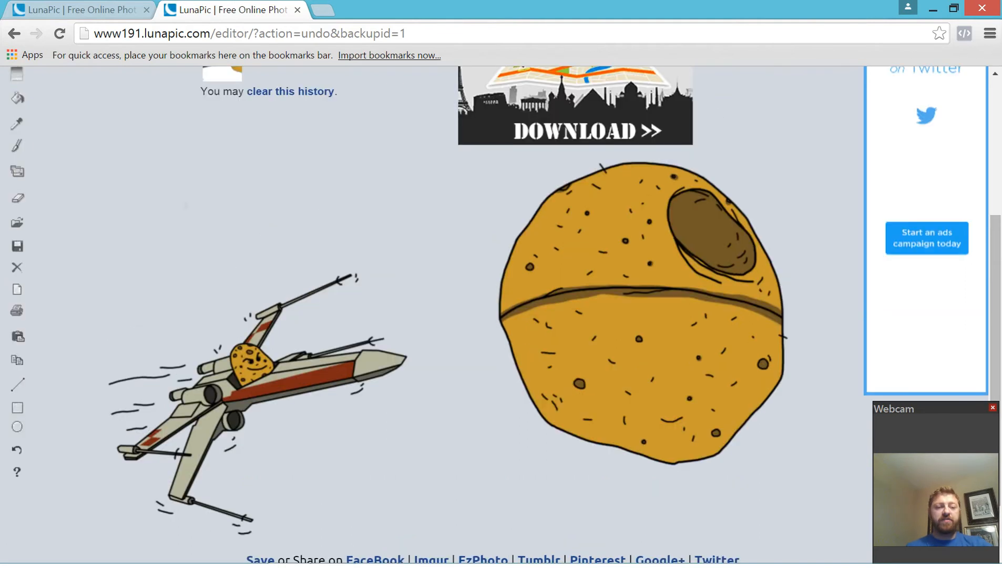
scroll(500, 315, up, 2)
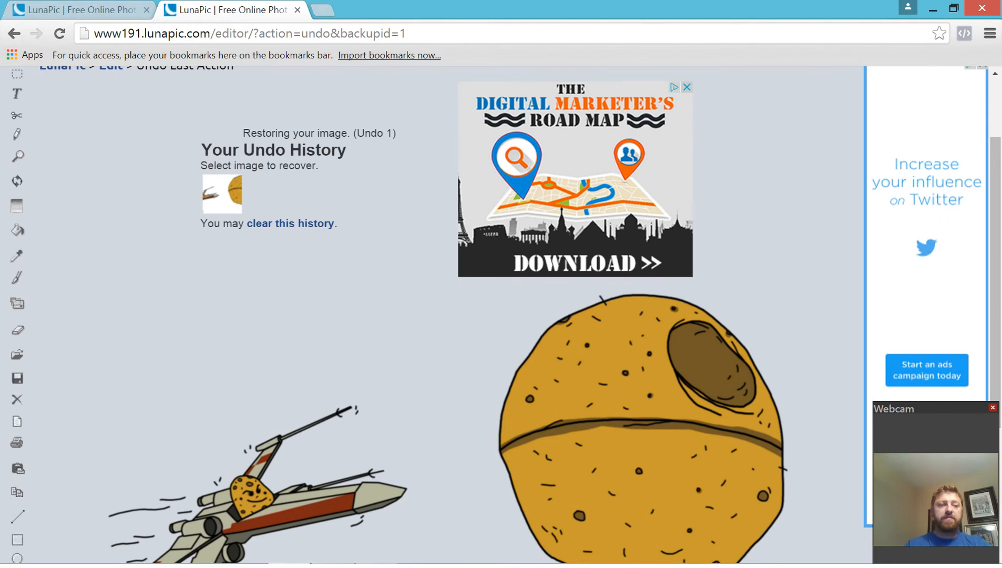
scroll(499, 316, up, 2)
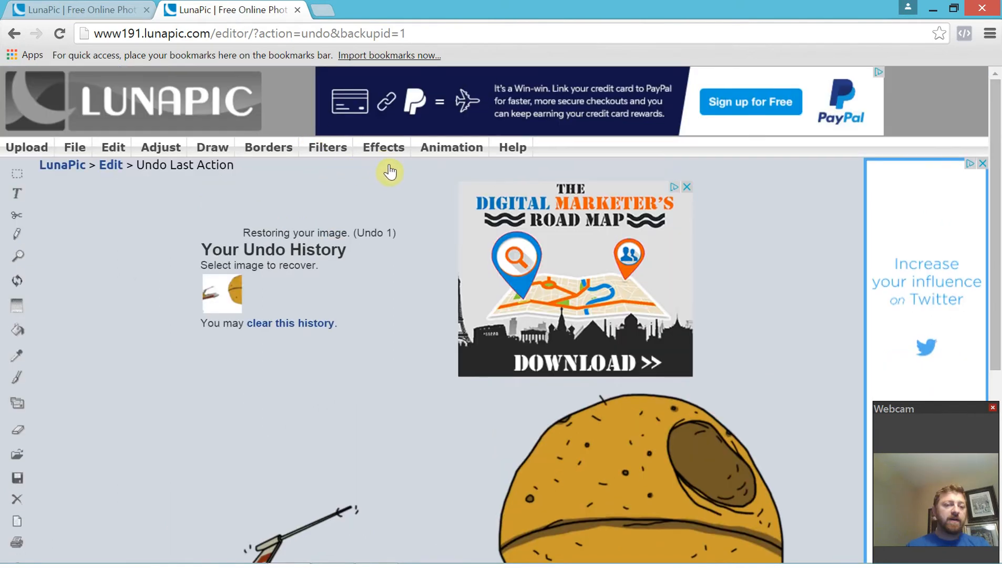
Try the Lightning filter on the image, view the whole picture, and undo the effect
mouse_move(330, 142)
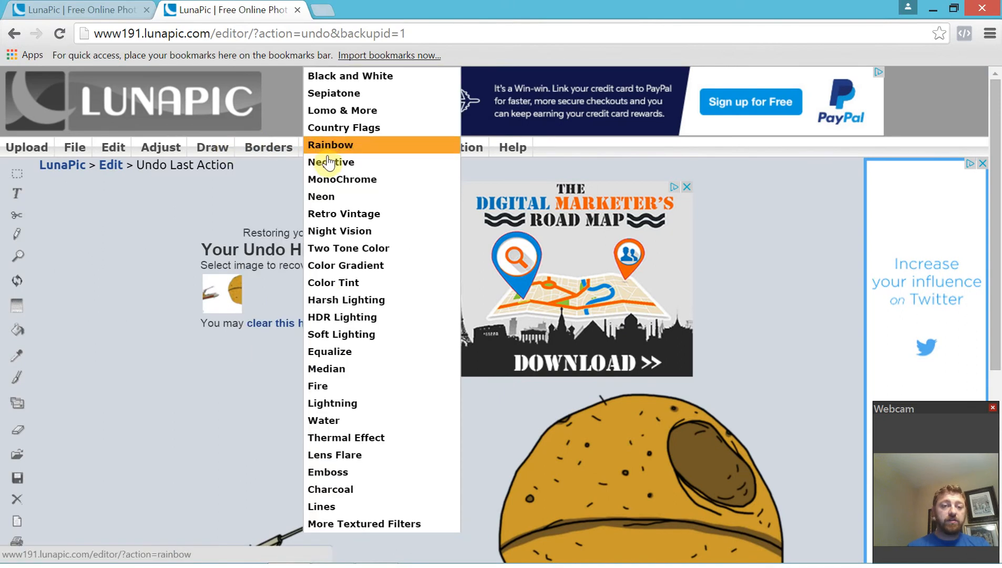
click(364, 407)
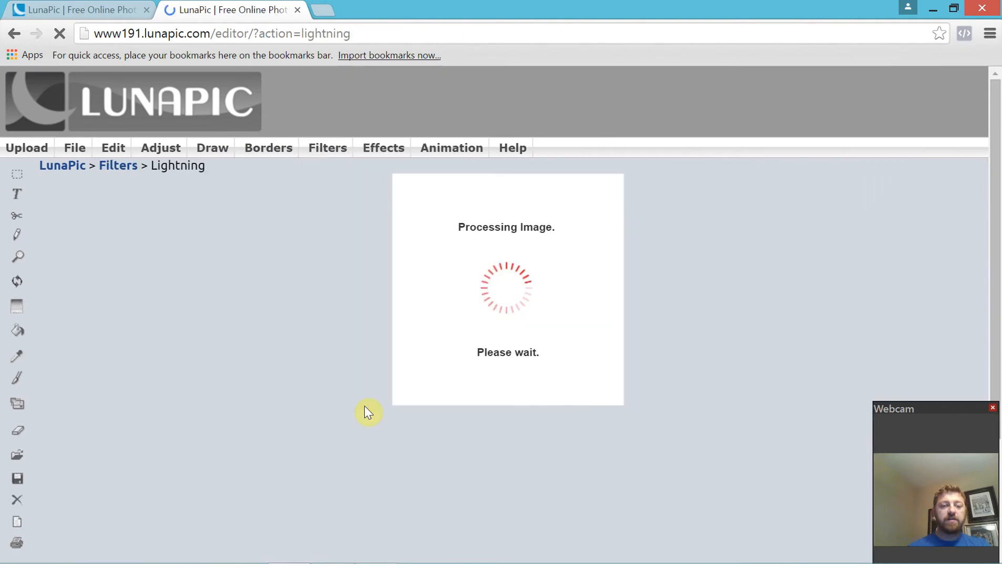
scroll(364, 406, down, 2)
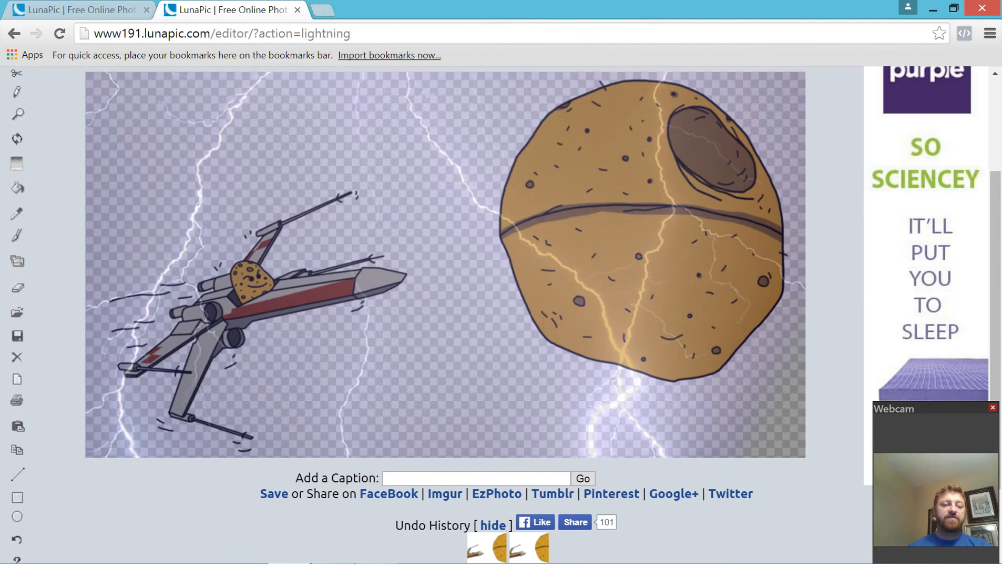
scroll(318, 115, up, 2)
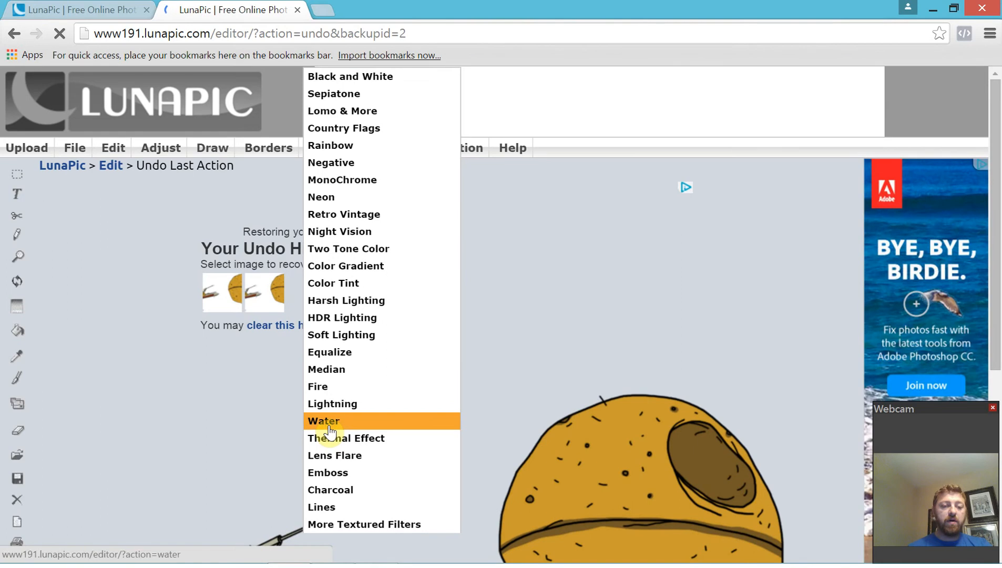
Try the Water filter on the image, view the whole picture, and undo the effect
click(327, 421)
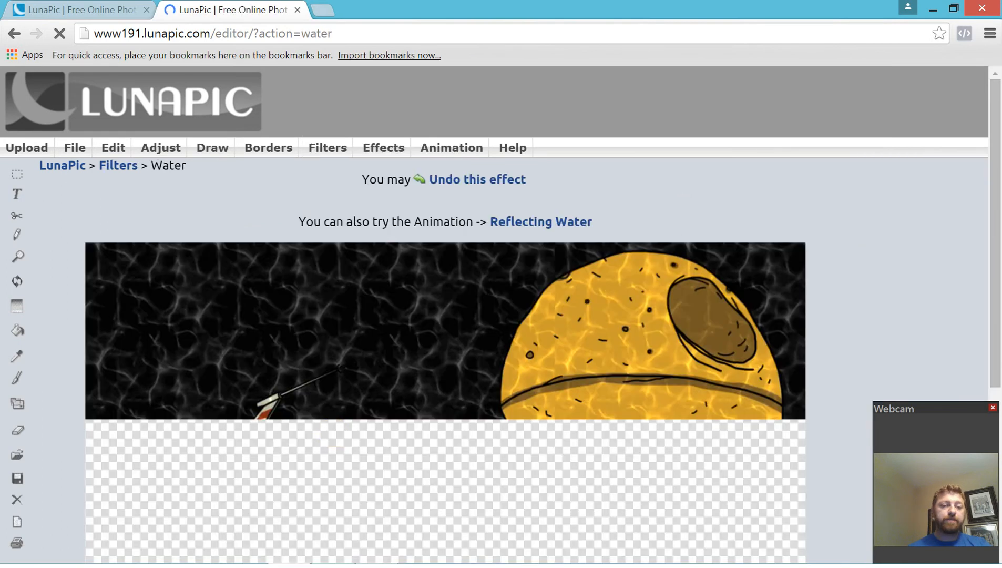
scroll(327, 368, down, 4)
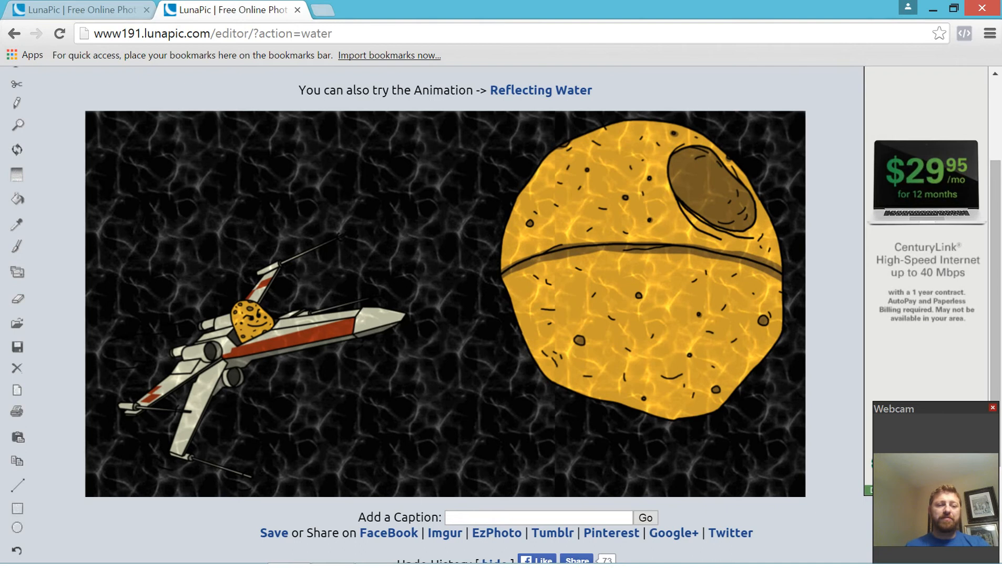
scroll(525, 226, up, 3)
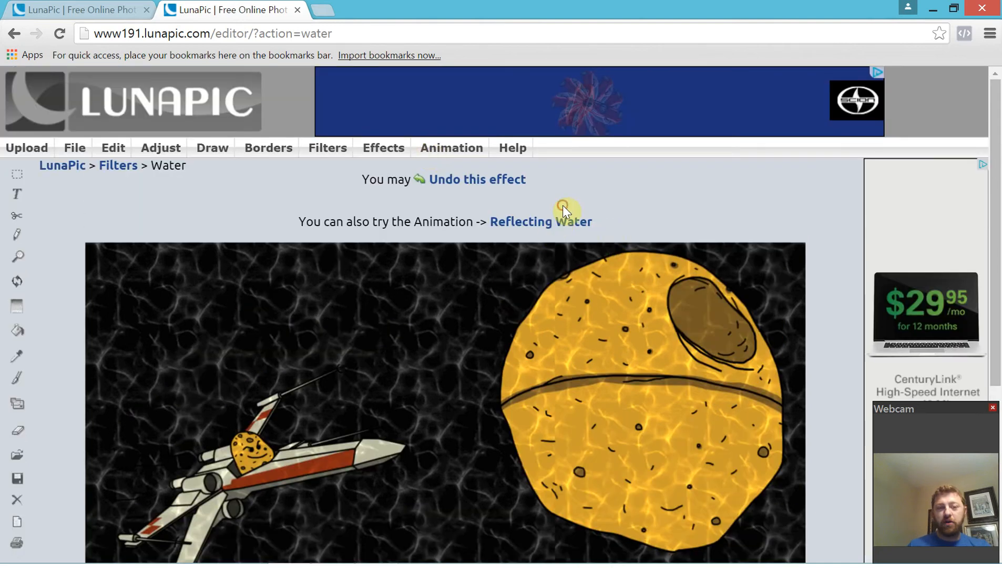
click(484, 180)
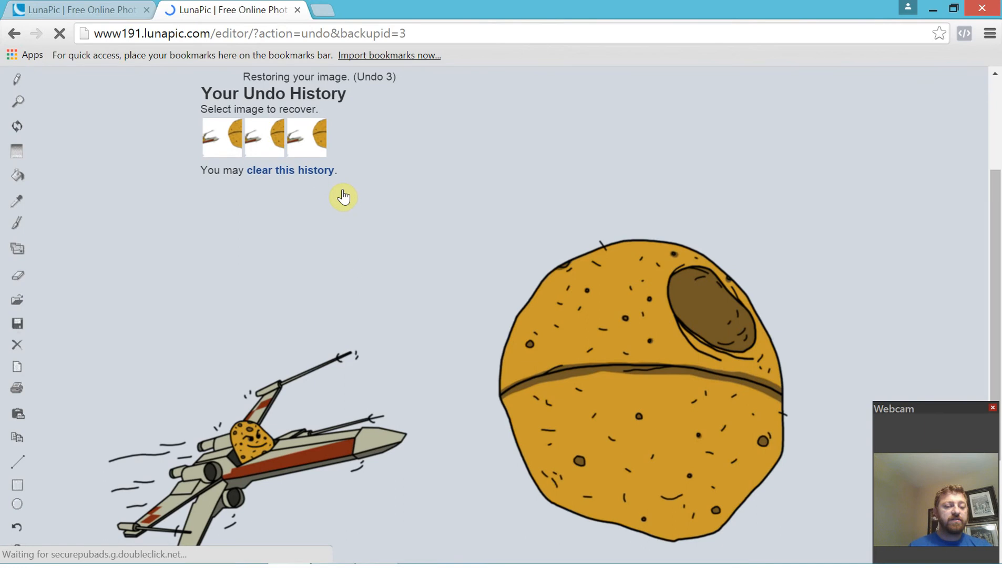
Try the Lens Flare filter on the image, look at the result, and undo the effect
scroll(324, 149, up, 3)
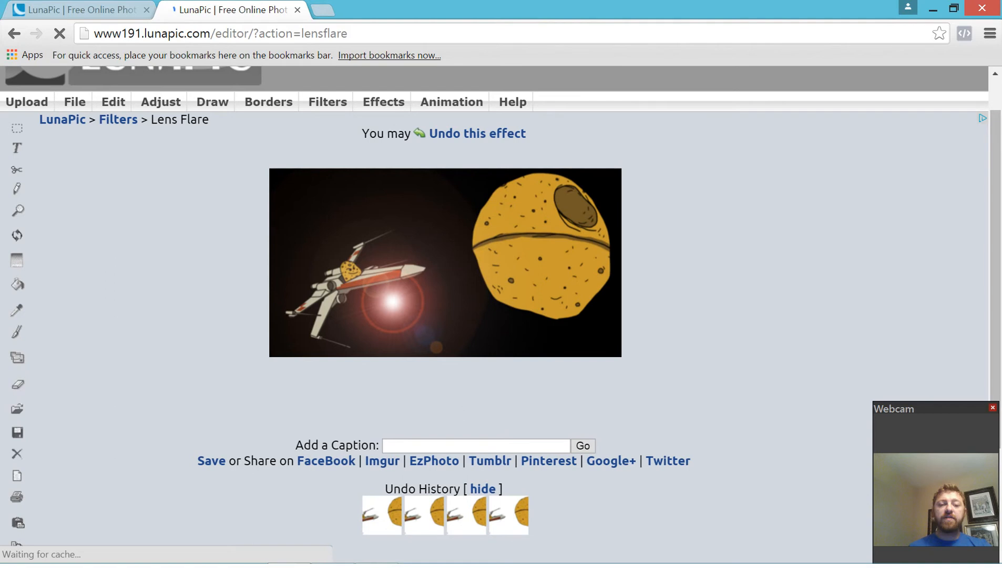
drag(392, 291, 454, 224)
click(321, 205)
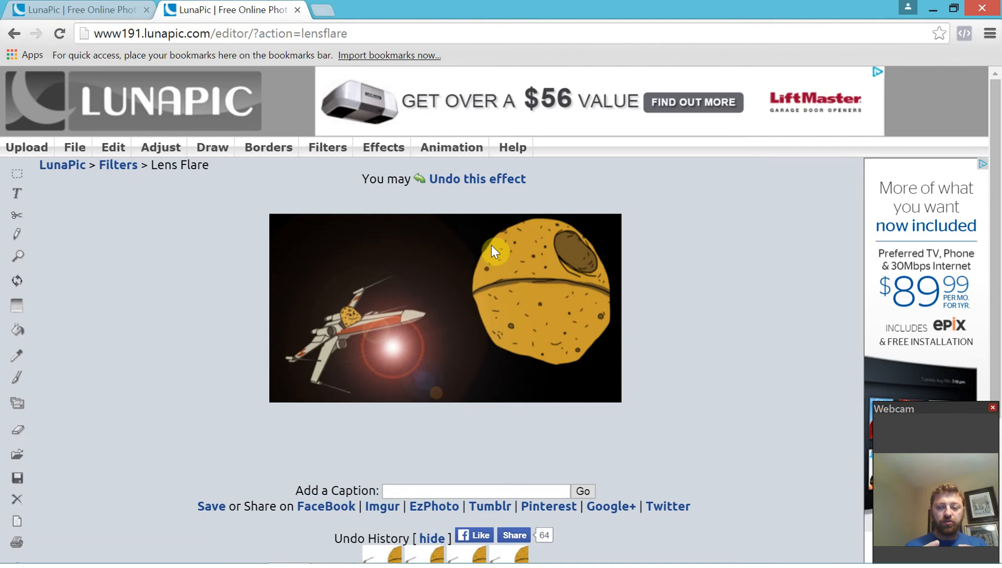
click(486, 182)
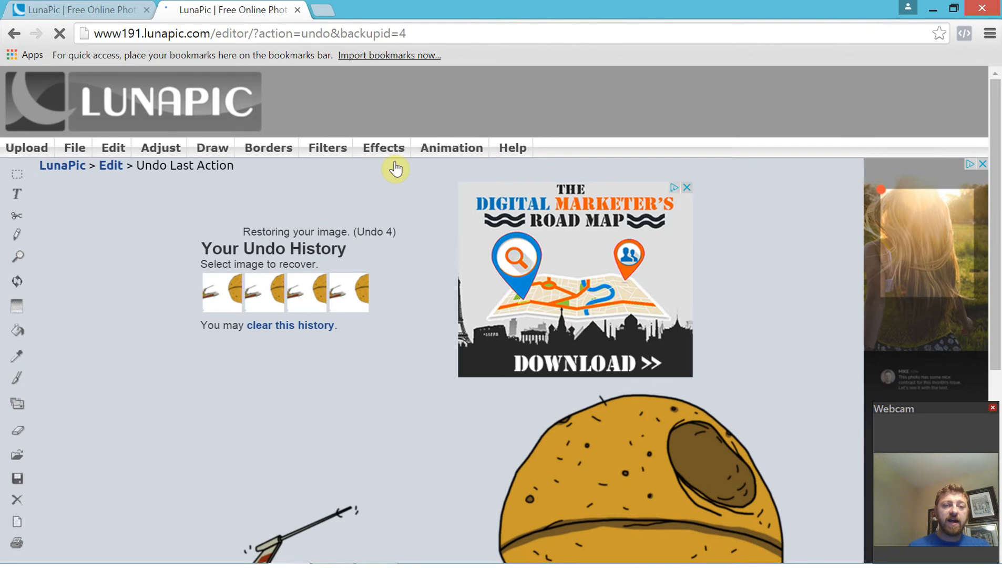
Try the Photo Spread effect on the image, view the whole picture, and undo the effect
mouse_move(395, 169)
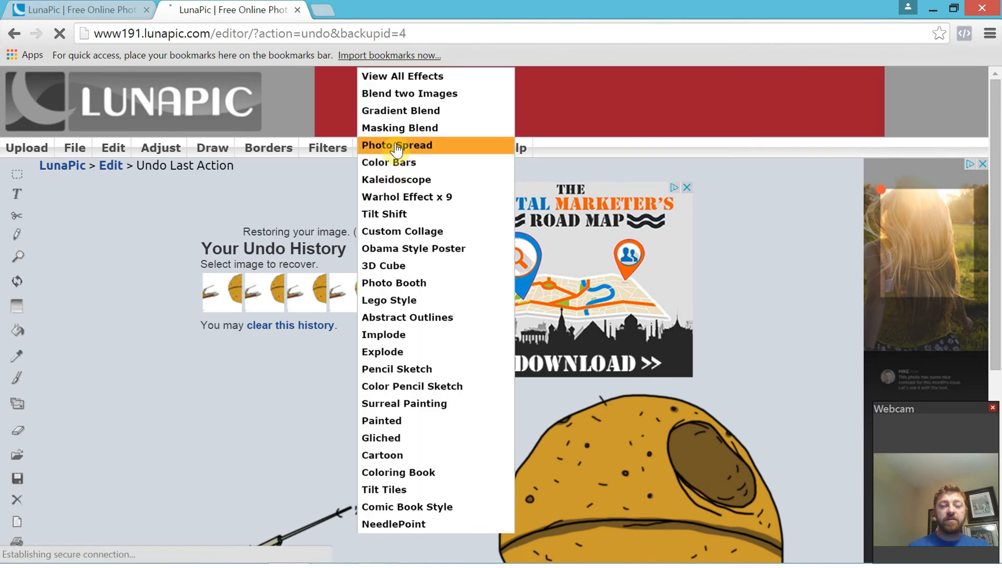
click(397, 150)
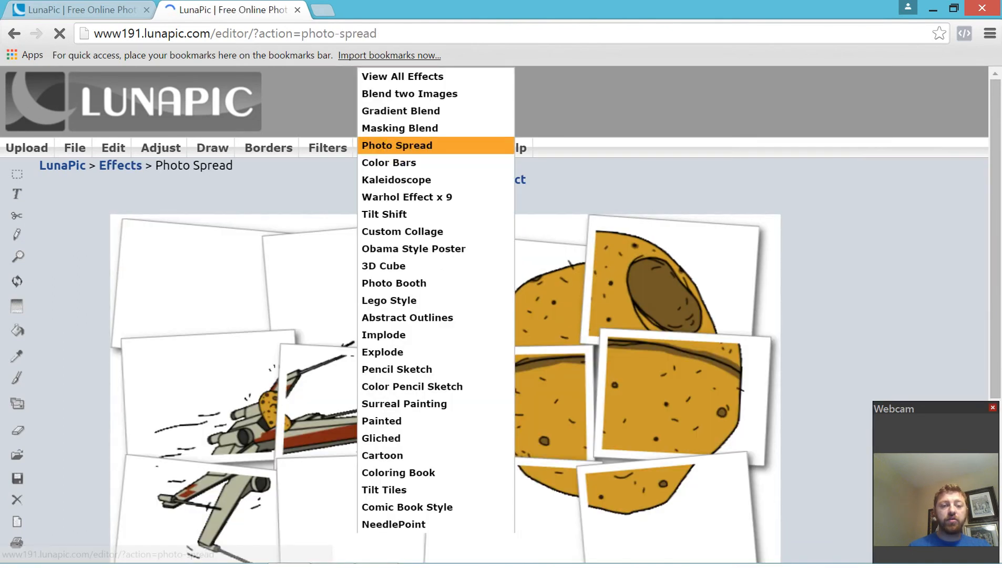
scroll(396, 150, down, 2)
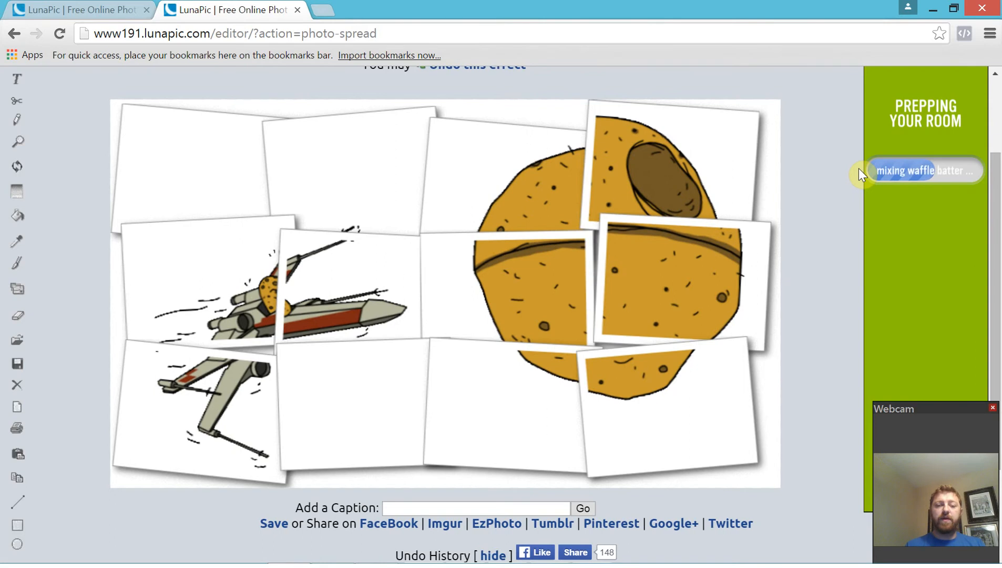
scroll(859, 168, up, 1)
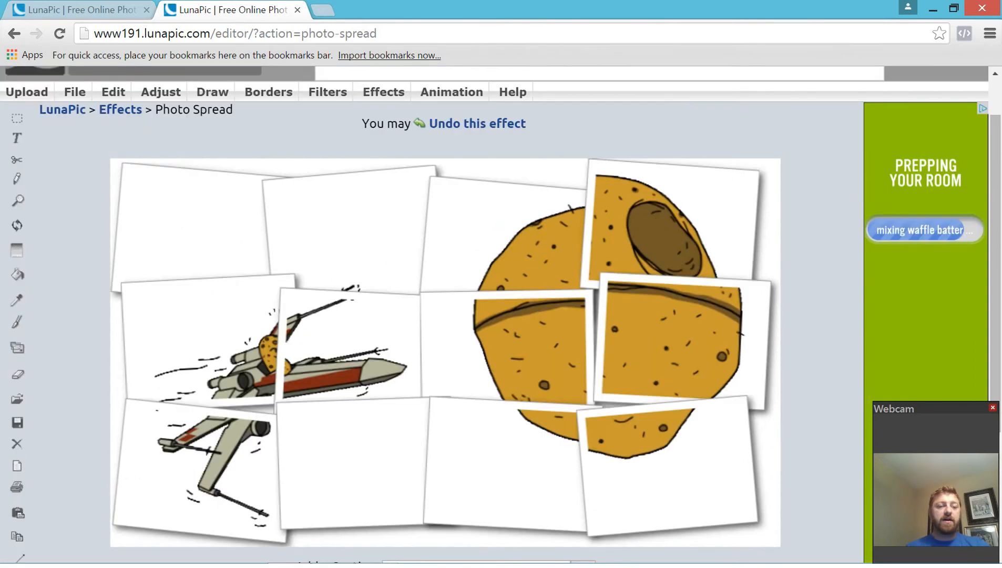
scroll(368, 179, up, 1)
click(521, 179)
Try an Obama Style Poster of the image with the slogan A NEW HOPE, and undo the effect
mouse_move(390, 156)
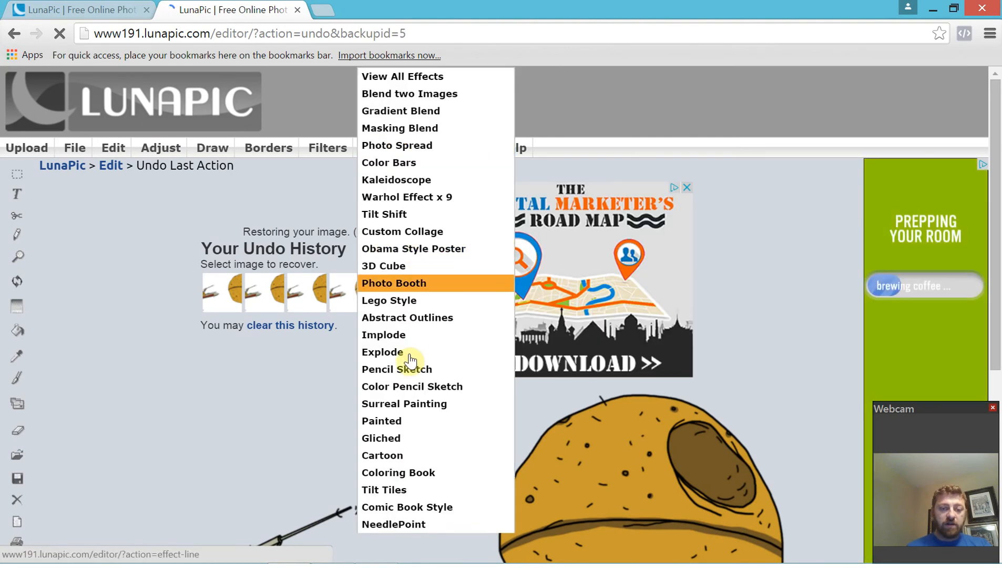
click(419, 250)
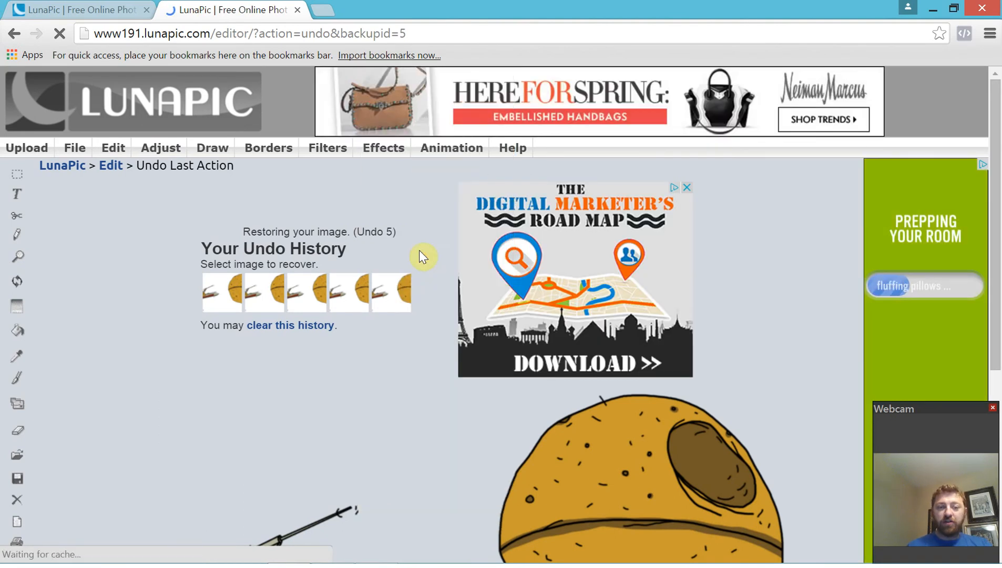
scroll(754, 246, down, 5)
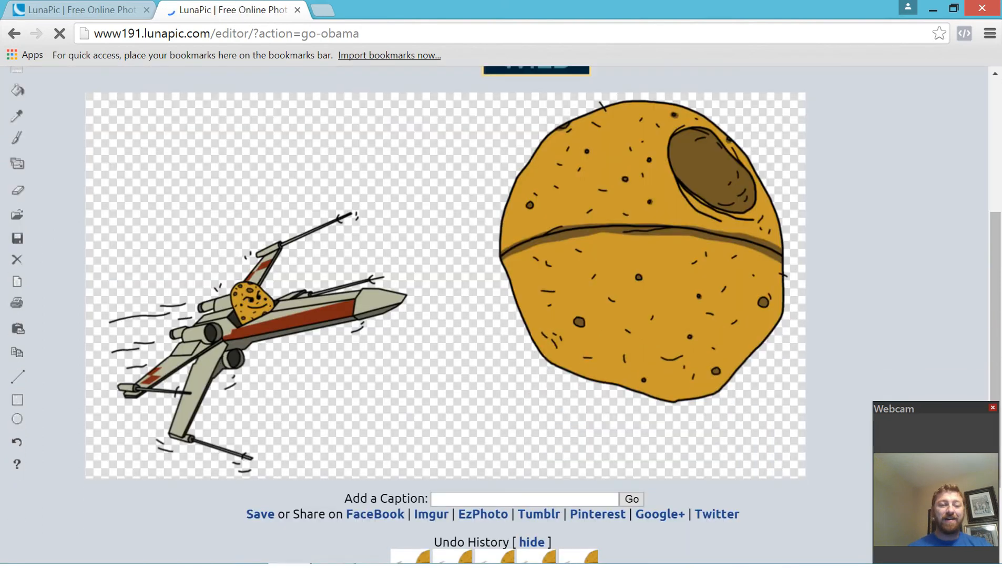
scroll(362, 285, up, 4)
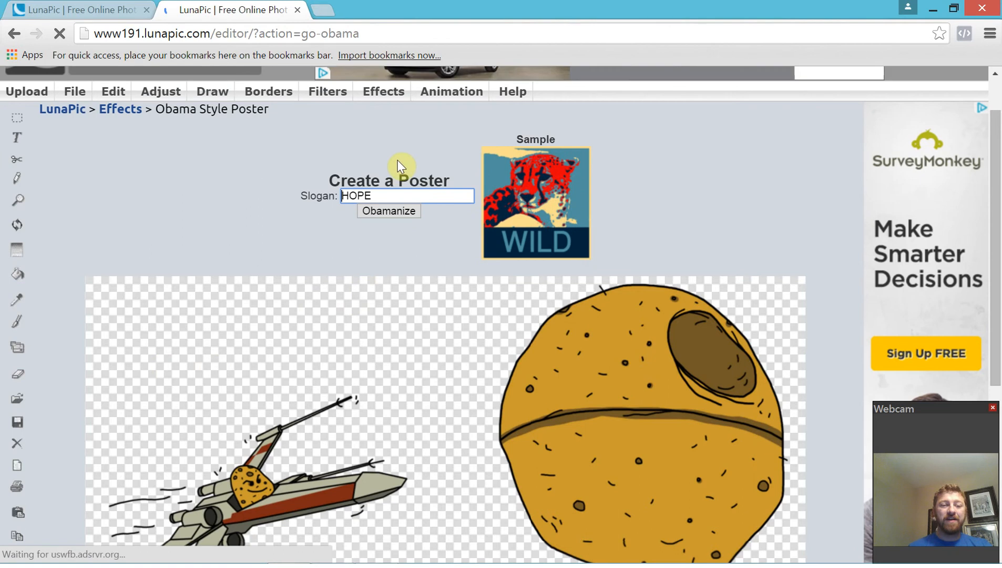
drag(384, 195, 313, 204)
click(314, 204)
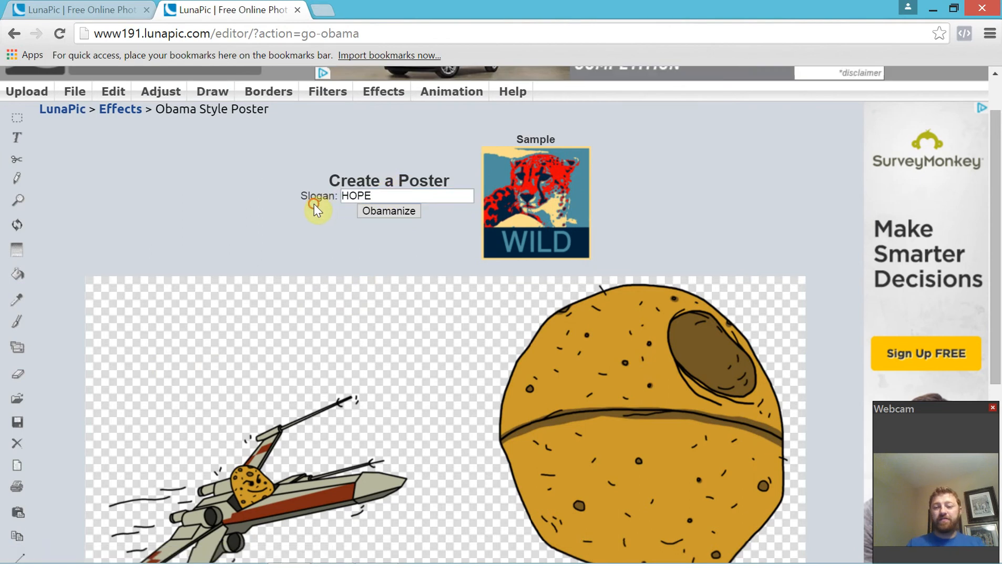
click(344, 195)
text(A NEW)
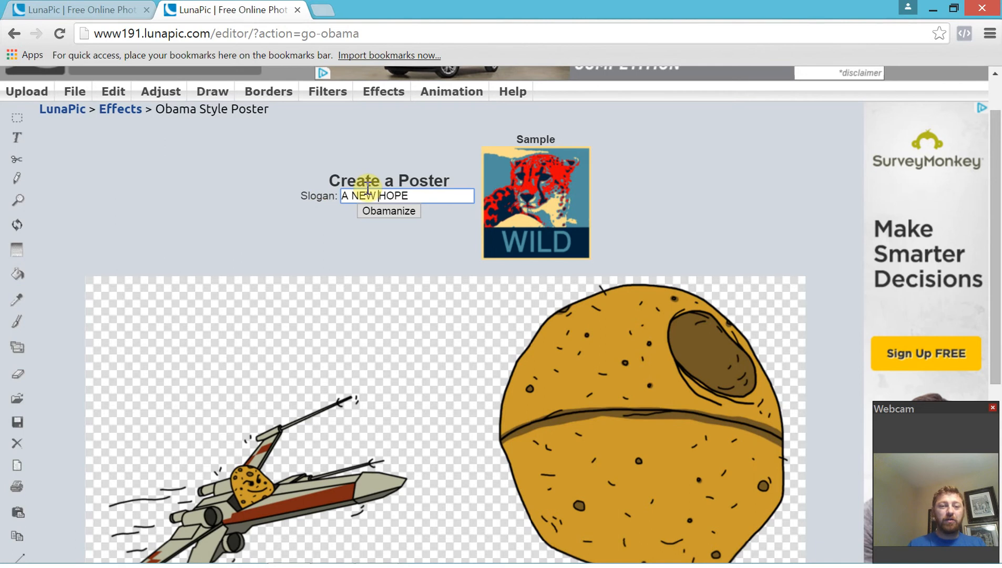
click(392, 213)
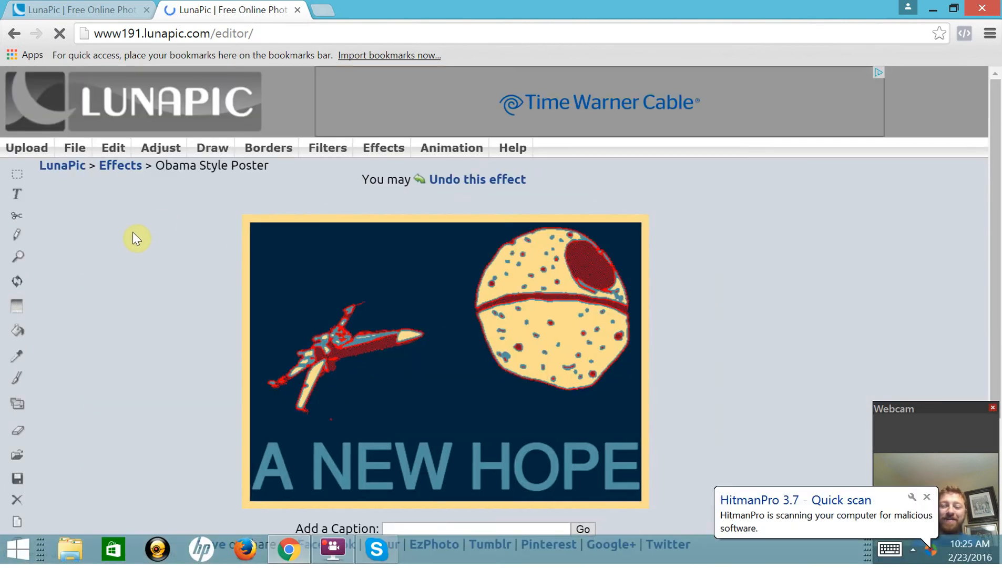
click(928, 498)
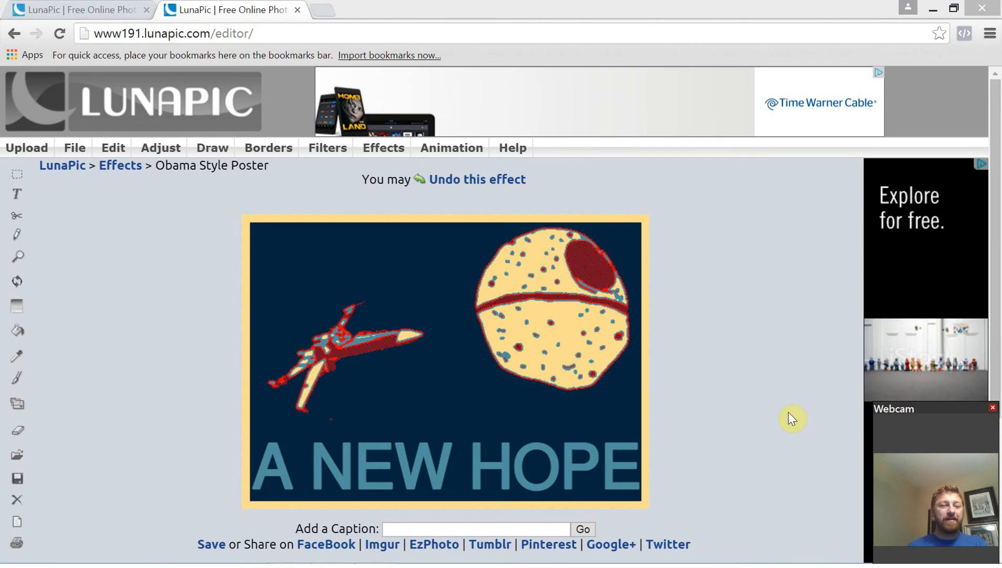
click(477, 180)
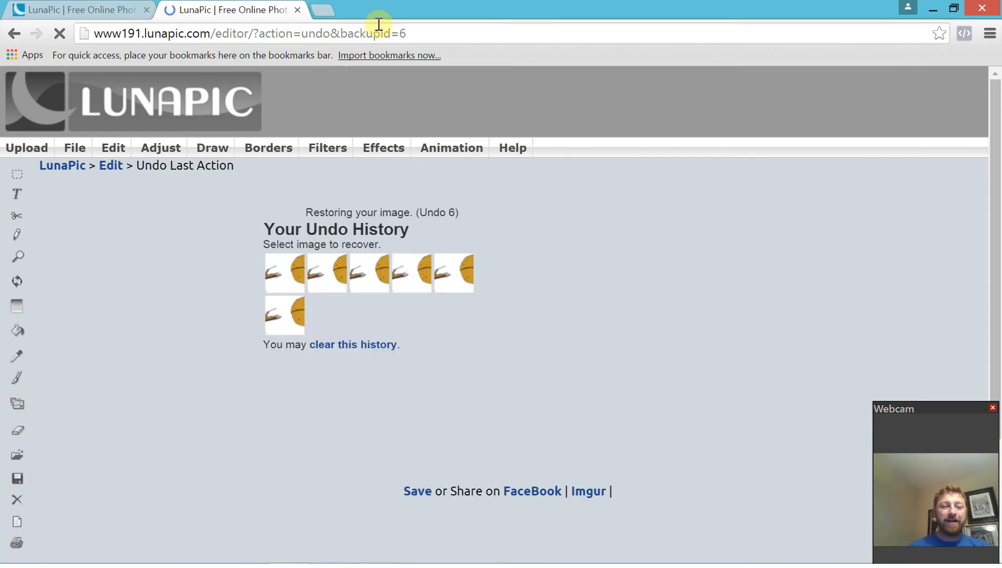
Try the Explode effect on the image, view the distorted picture, and undo the effect
mouse_move(383, 149)
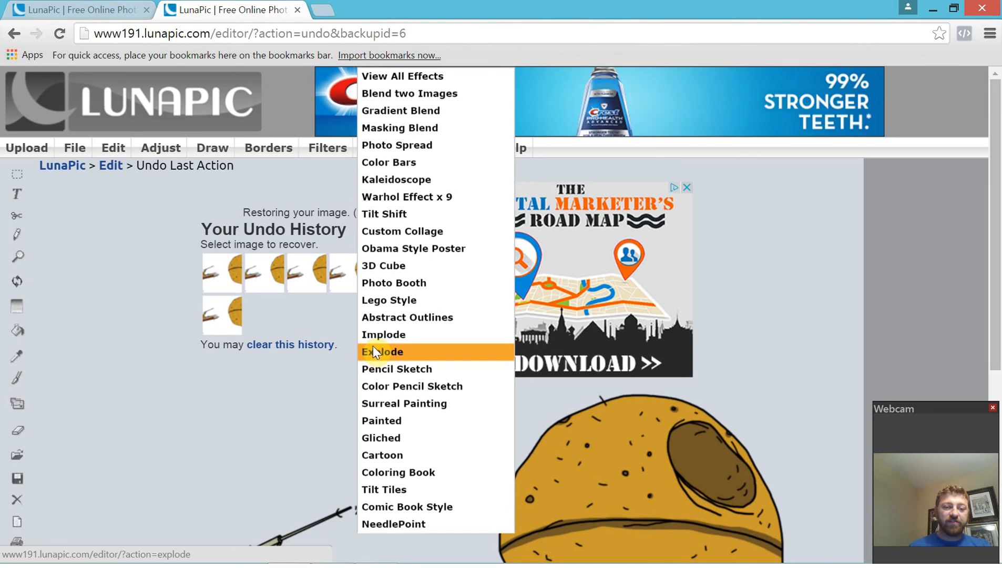
click(372, 352)
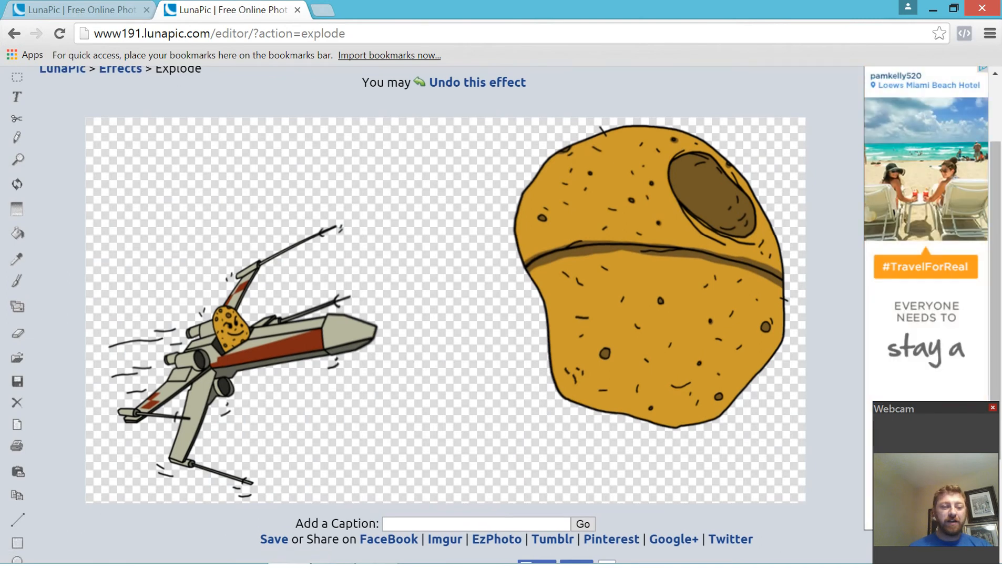
scroll(446, 315, up, 1)
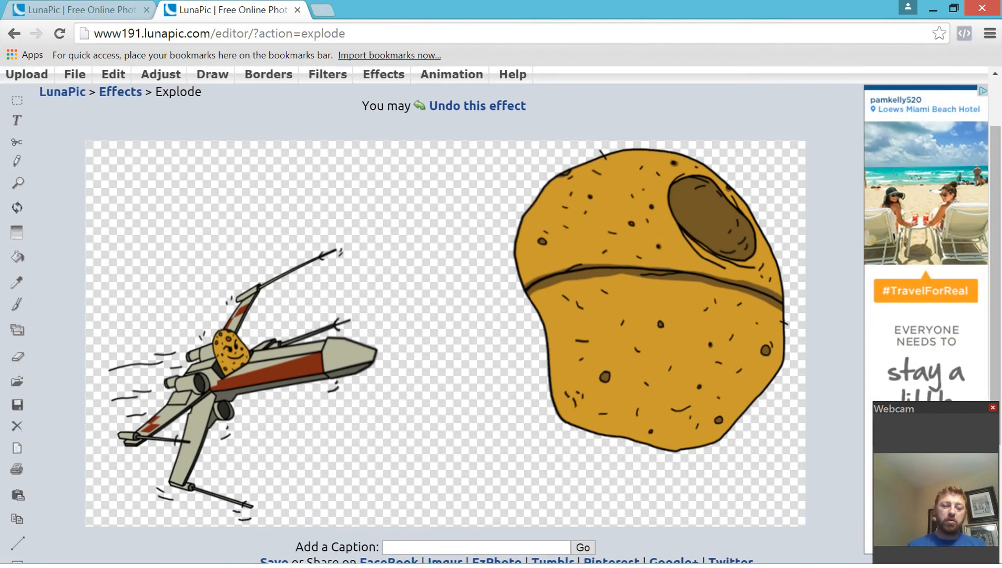
click(480, 107)
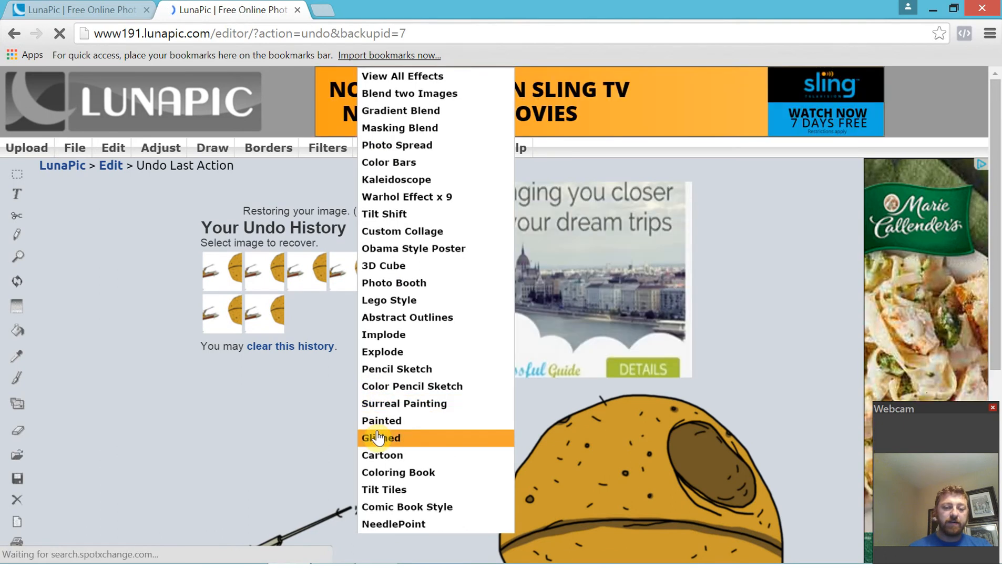
Start the Gliched effect on the image and compare its preview with the original below it
click(378, 437)
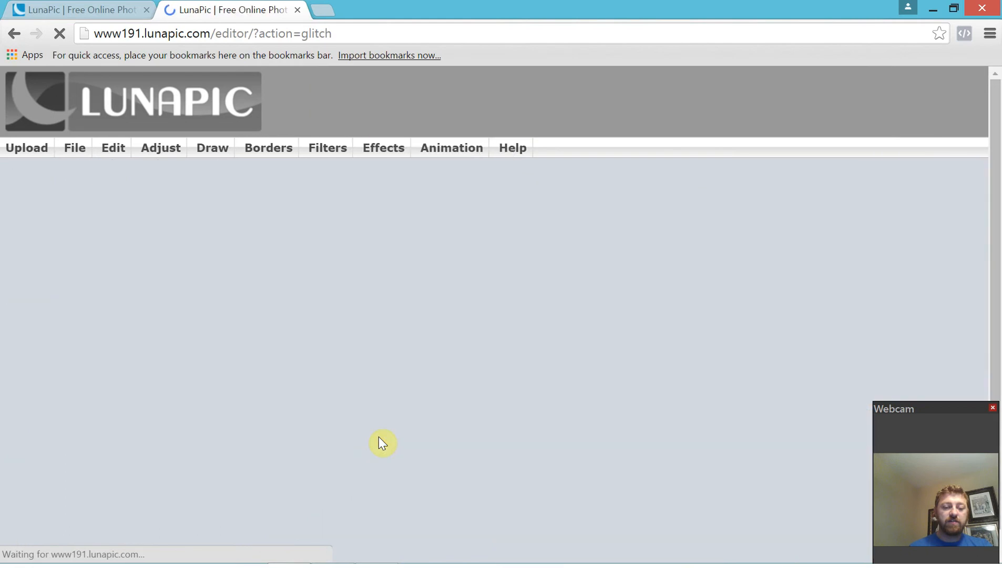
scroll(379, 436, down, 1)
scroll(380, 436, down, 9)
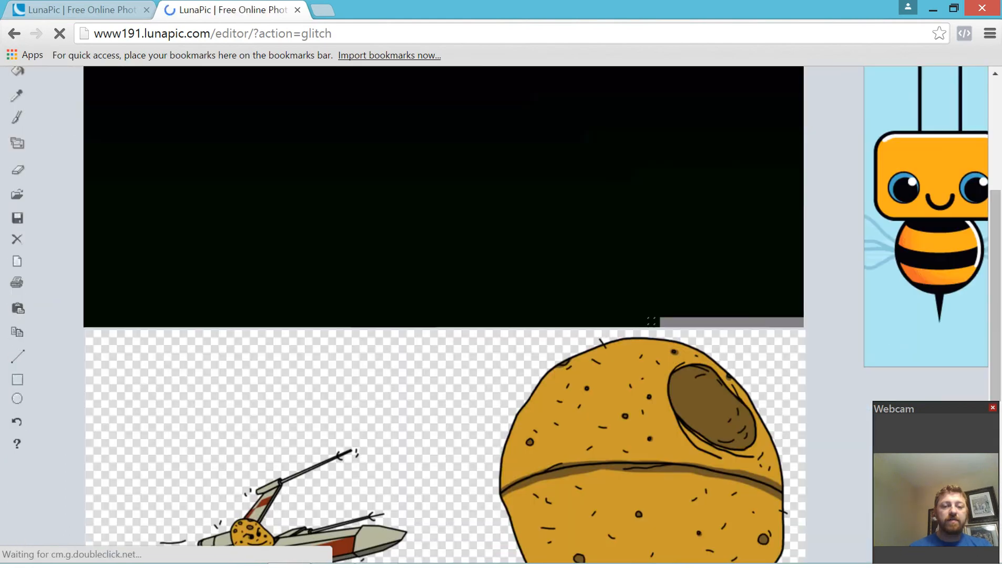
scroll(379, 436, up, 9)
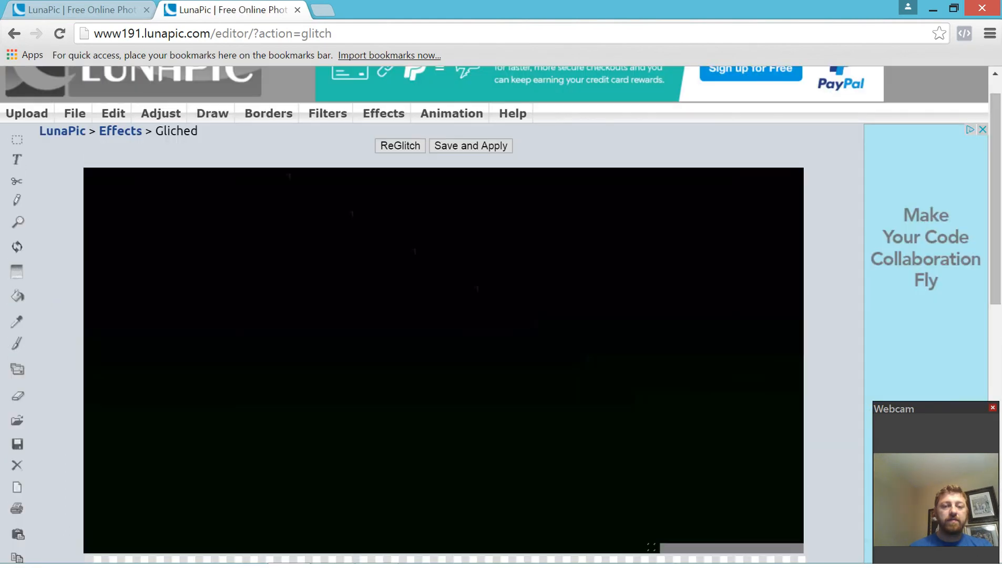
scroll(379, 436, down, 3)
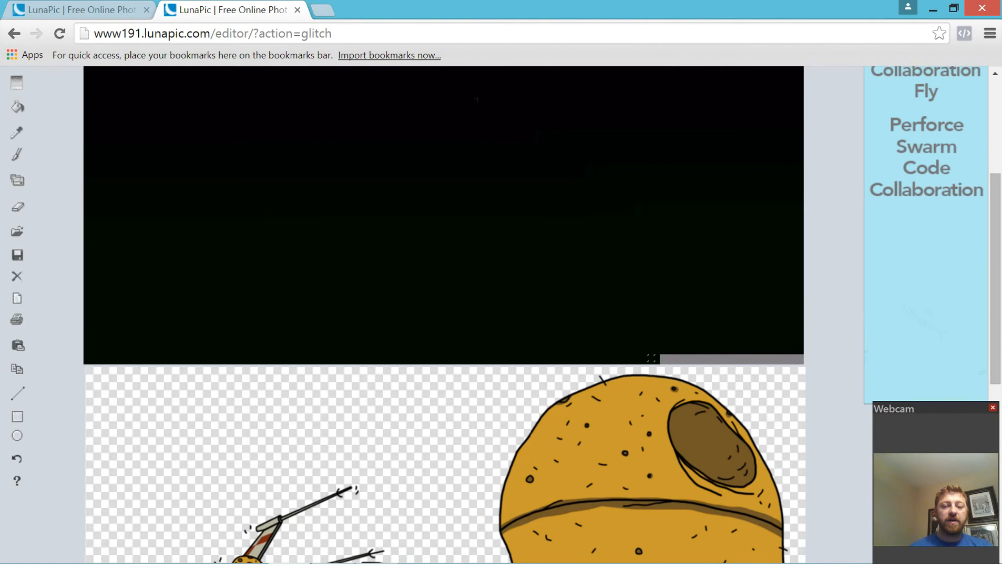
scroll(443, 315, up, 1)
scroll(443, 314, down, 5)
scroll(443, 314, up, 8)
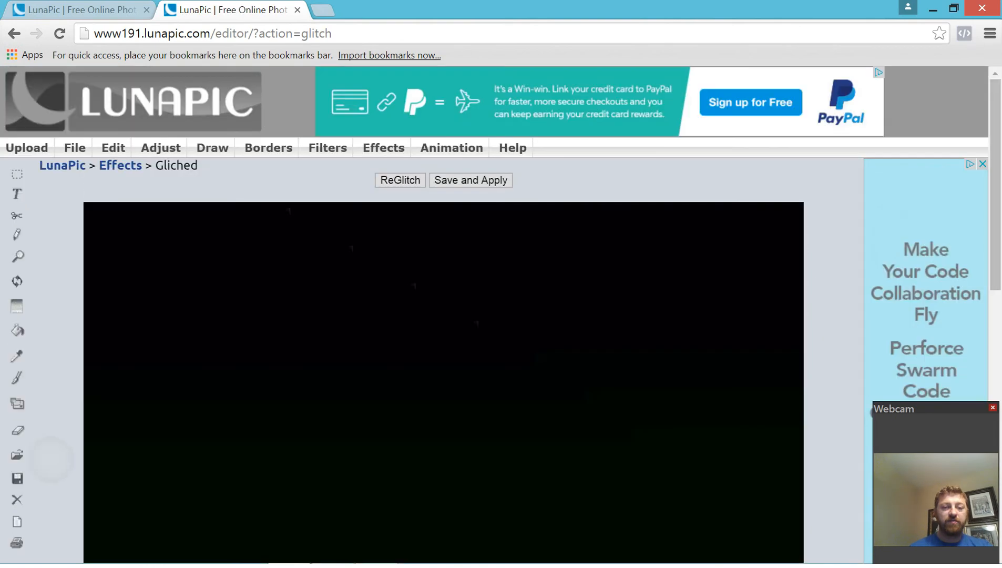
Regenerate the glitch five times with ReGlitch and look over the variations of the preview
click(393, 185)
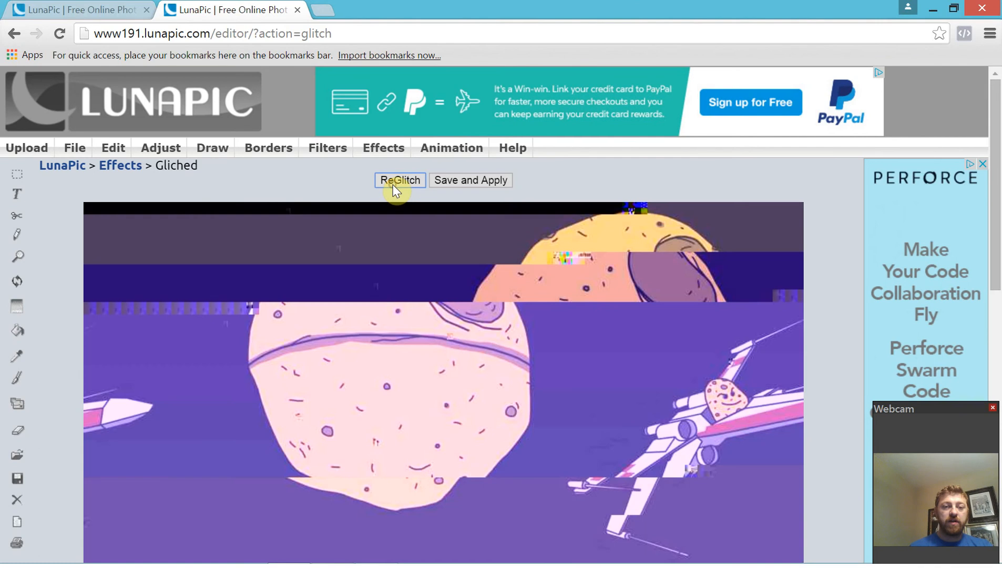
scroll(596, 142, down, 2)
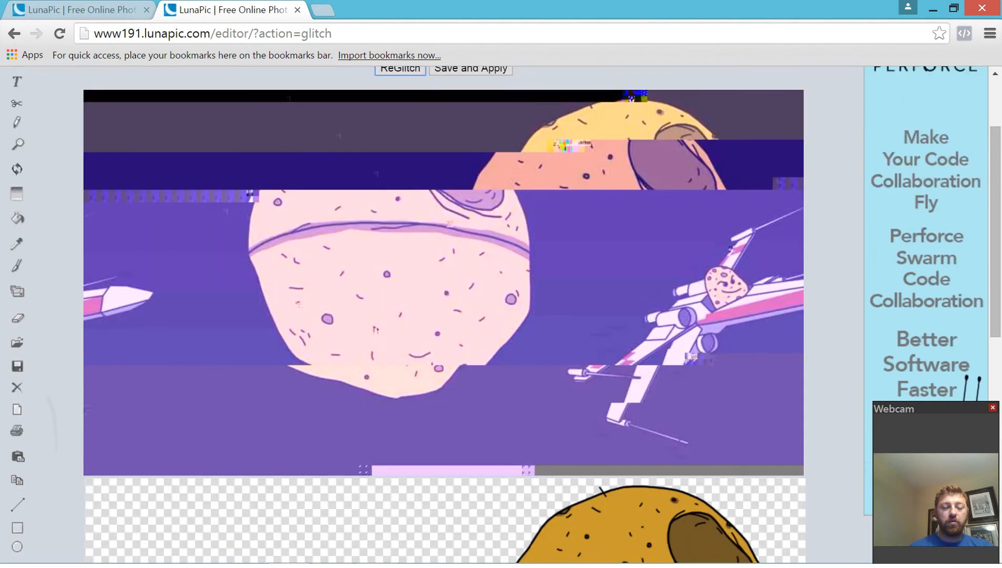
scroll(443, 315, up, 1)
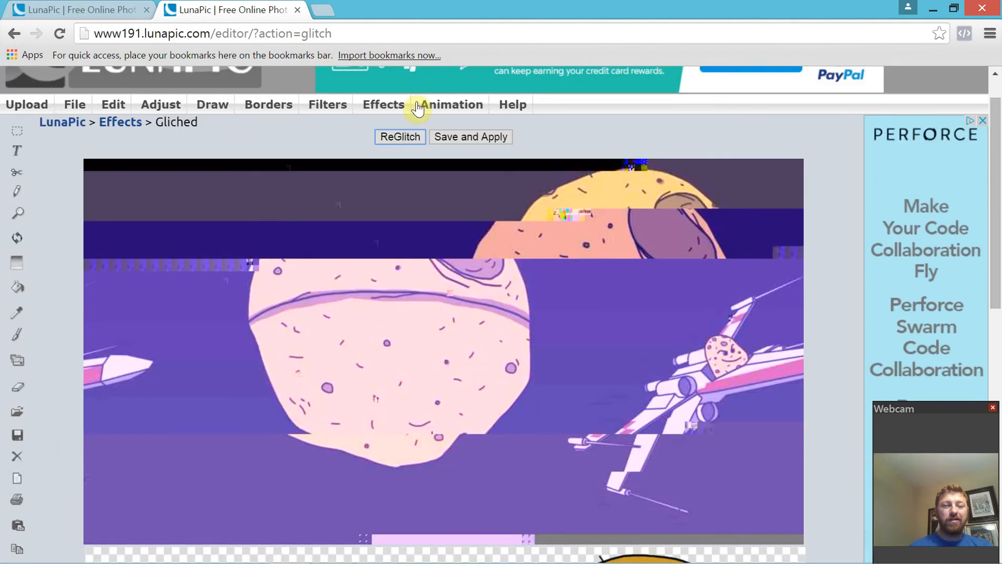
mouse_move(384, 104)
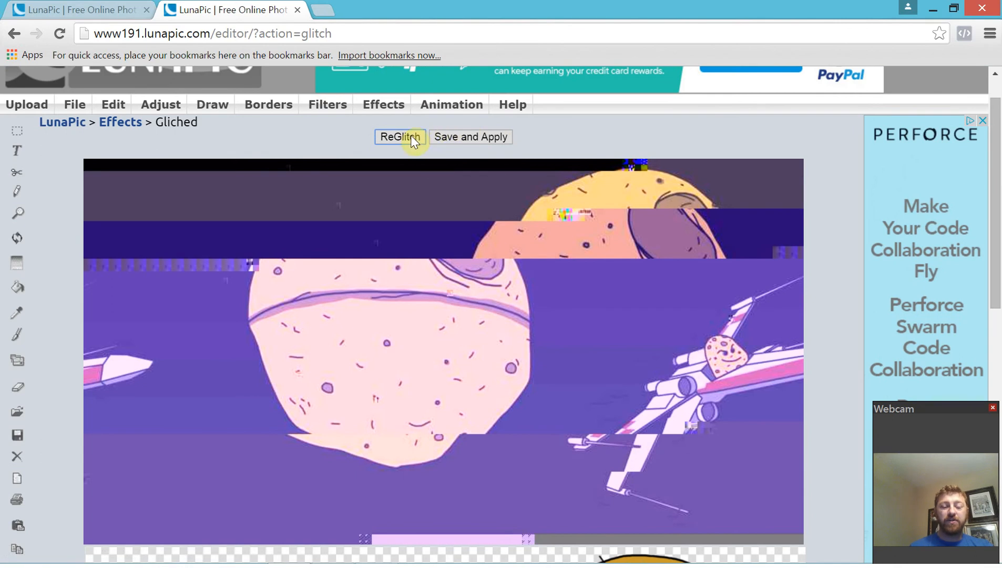
click(411, 136)
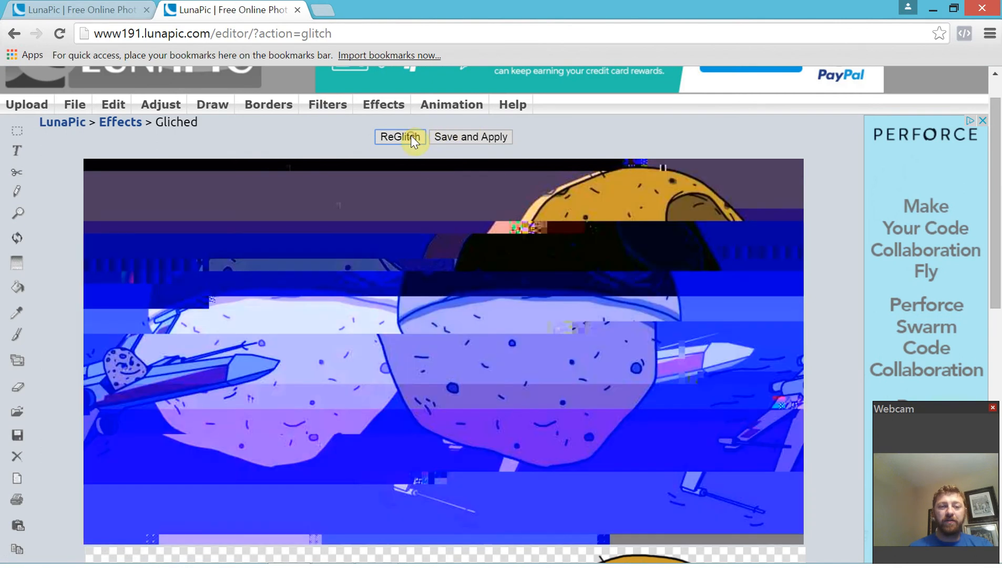
click(411, 138)
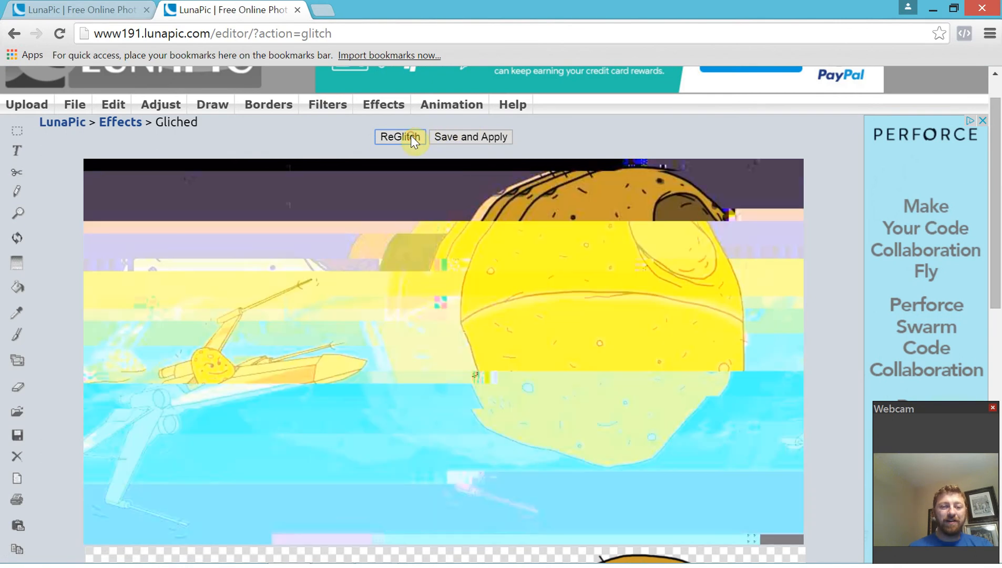
click(410, 136)
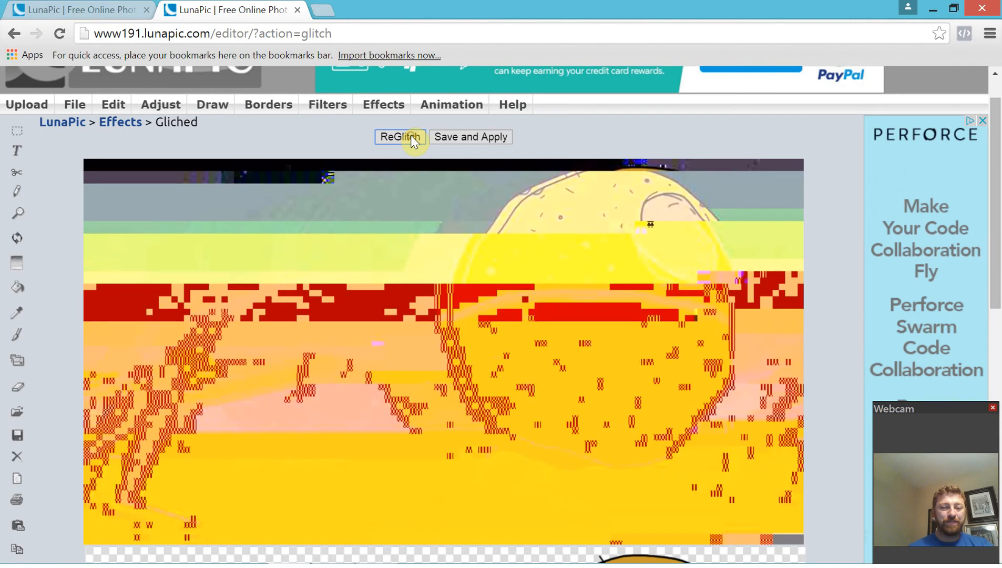
click(410, 136)
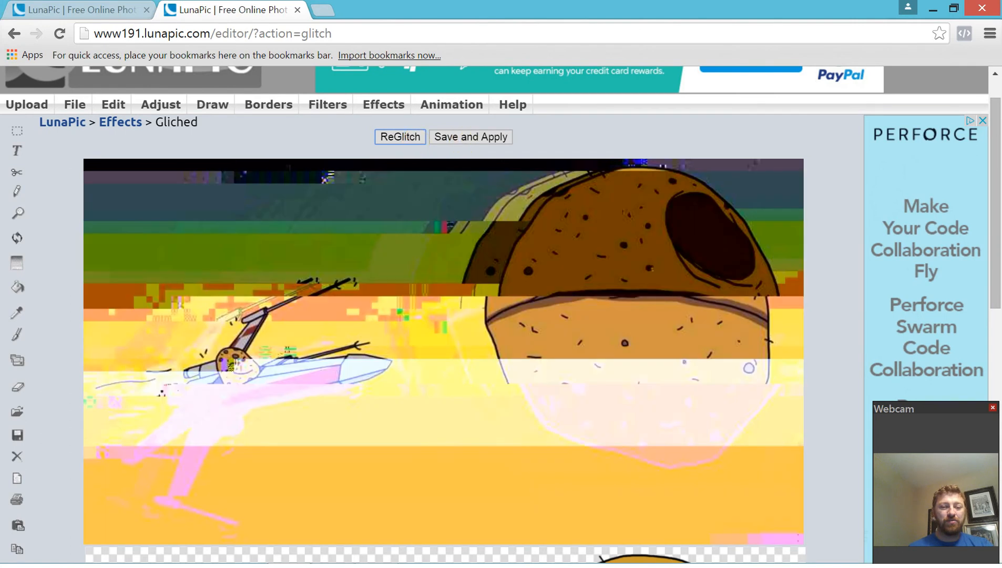
scroll(461, 134, up, 1)
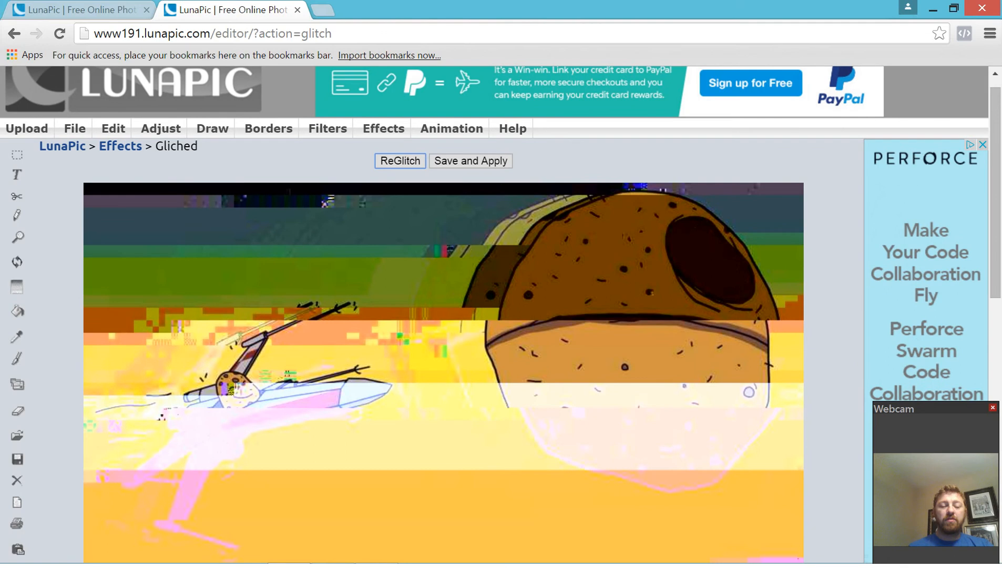
scroll(291, 540, up, 1)
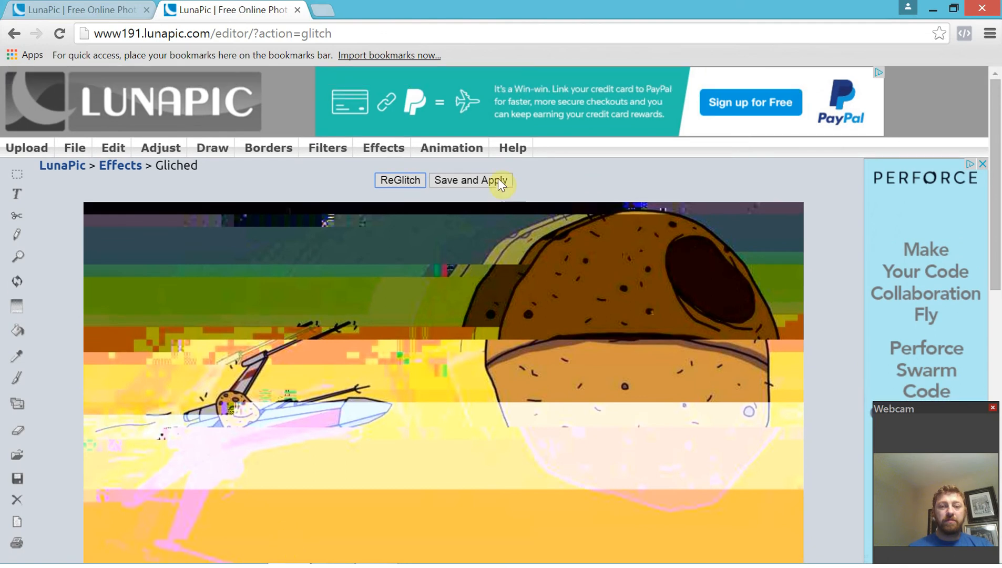
Save and apply the current glitch variation to the image and look over the full result
click(462, 180)
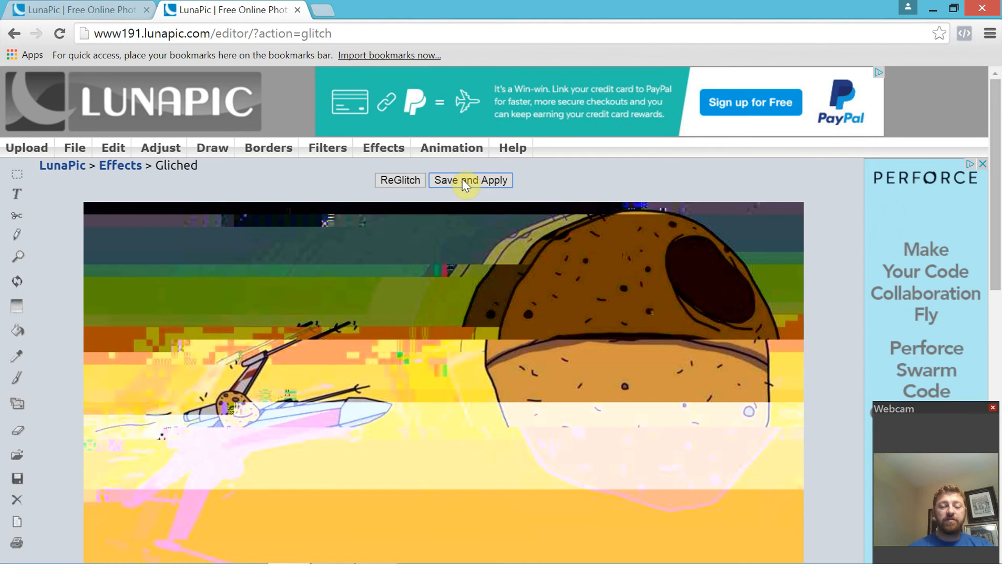
scroll(462, 179, down, 5)
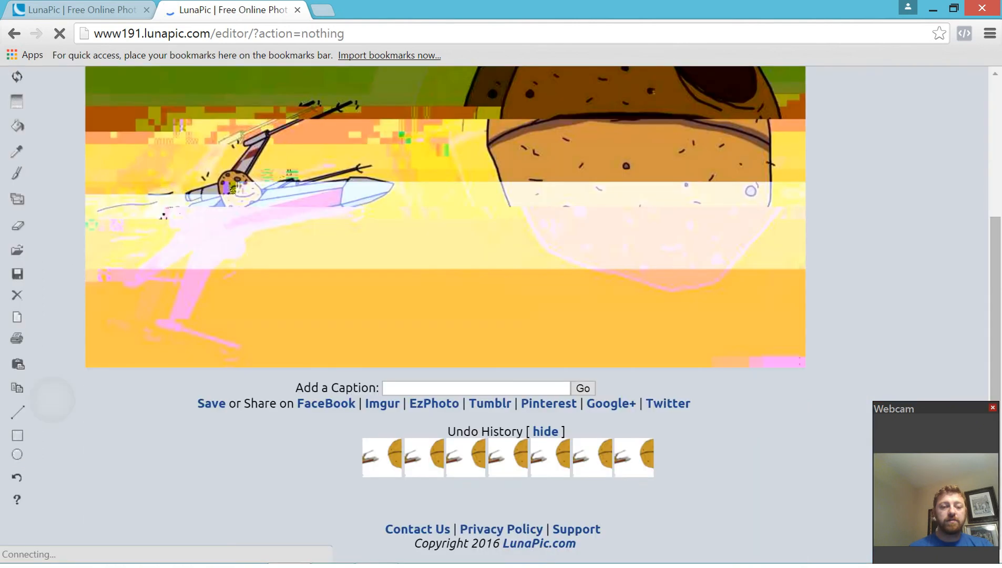
scroll(53, 399, up, 4)
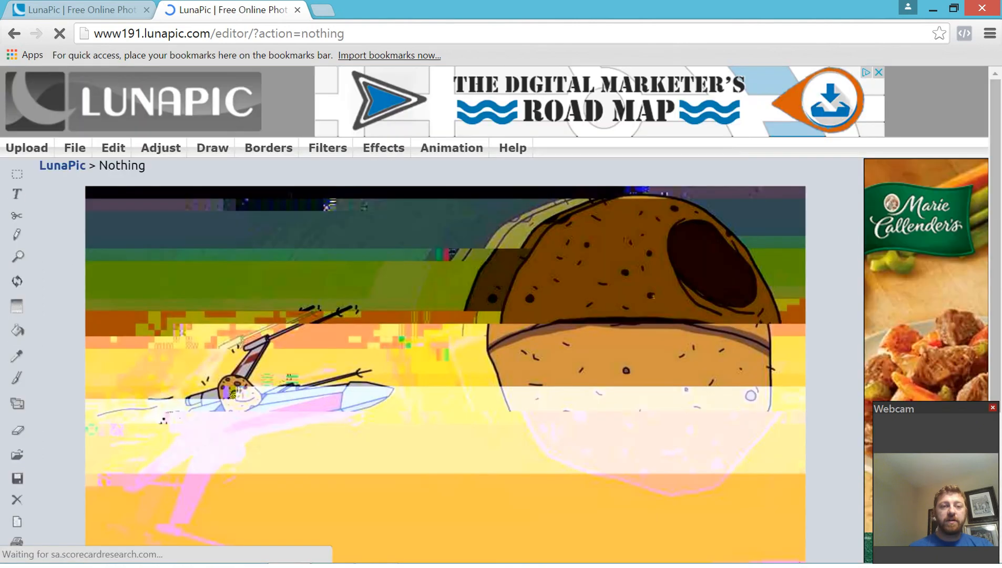
scroll(447, 315, down, 4)
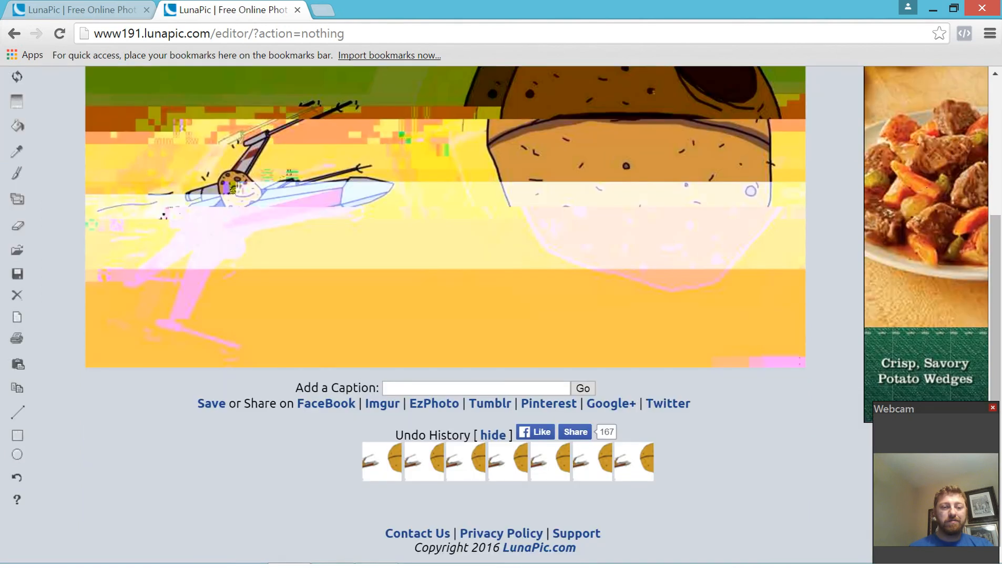
scroll(388, 167, up, 4)
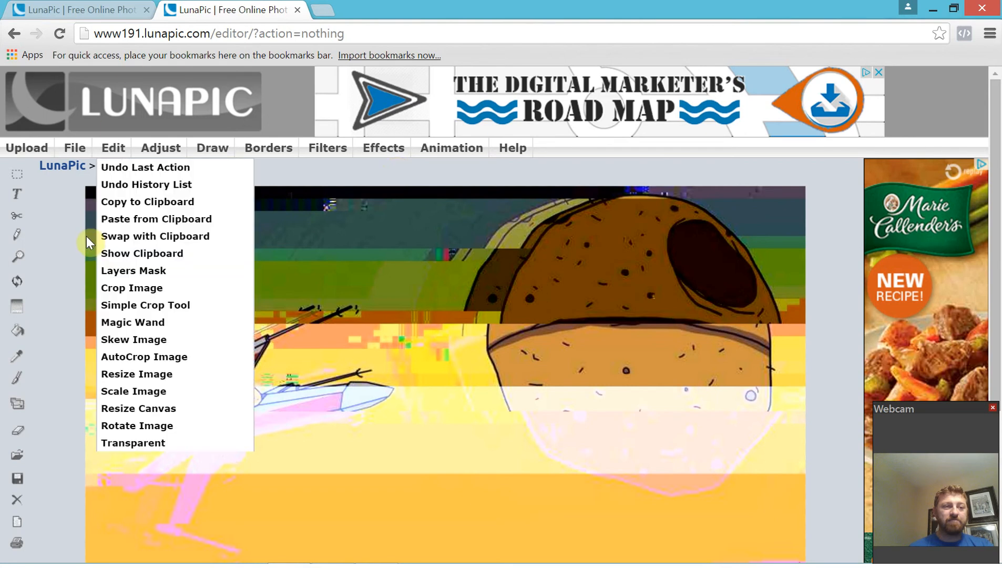
Upload the original spaceship image, file 1 from the Downloads folder, as a fresh photo to edit
click(16, 149)
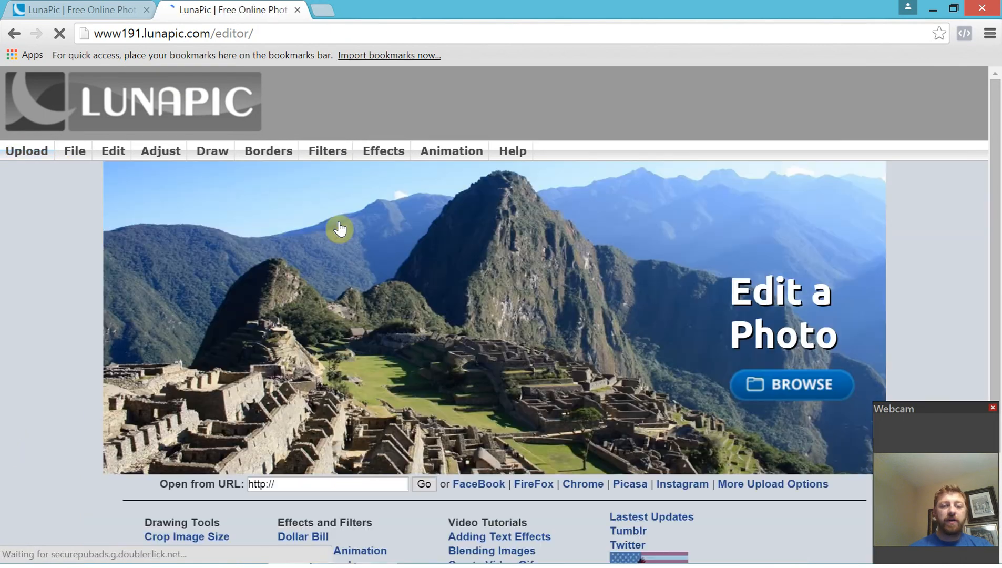
click(759, 396)
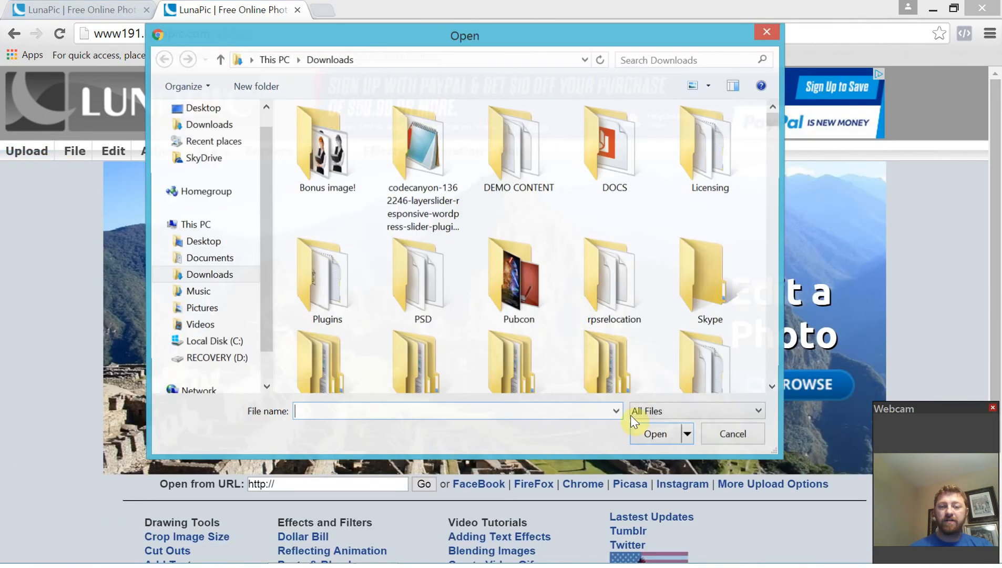
scroll(537, 345, down, 3)
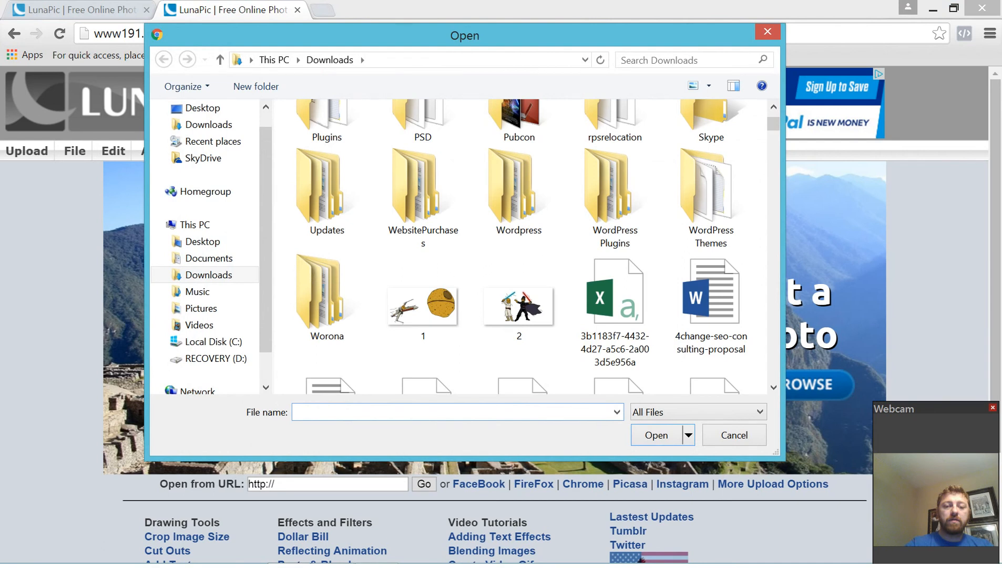
double_click(519, 310)
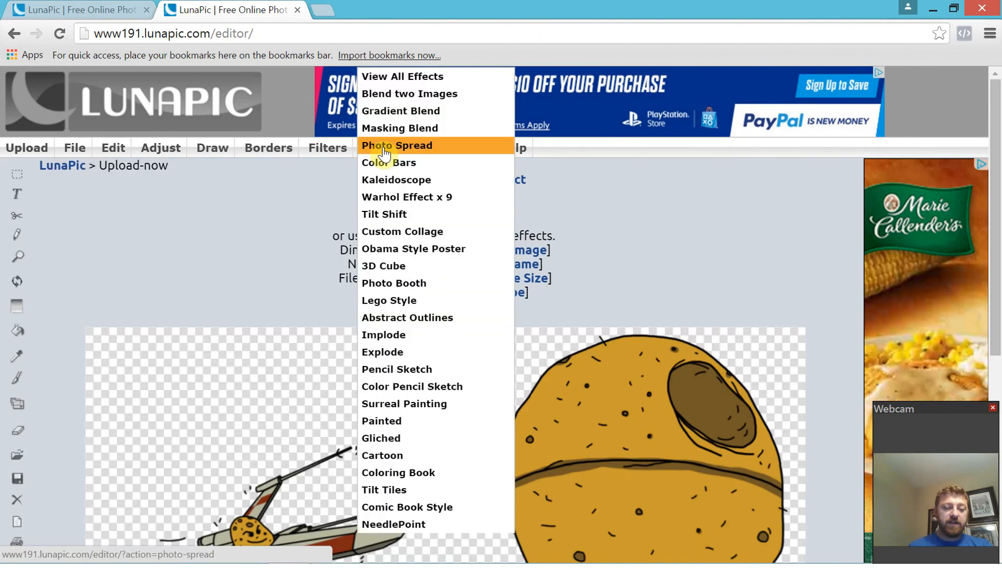
Try the Old Movie Effect animation on the image, view it, and undo the effect
mouse_move(451, 149)
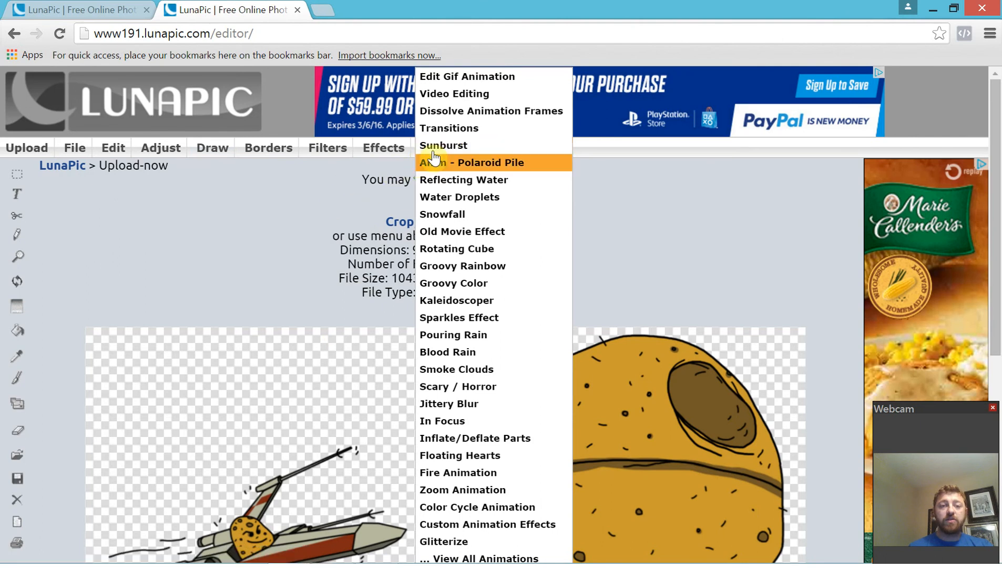
click(483, 237)
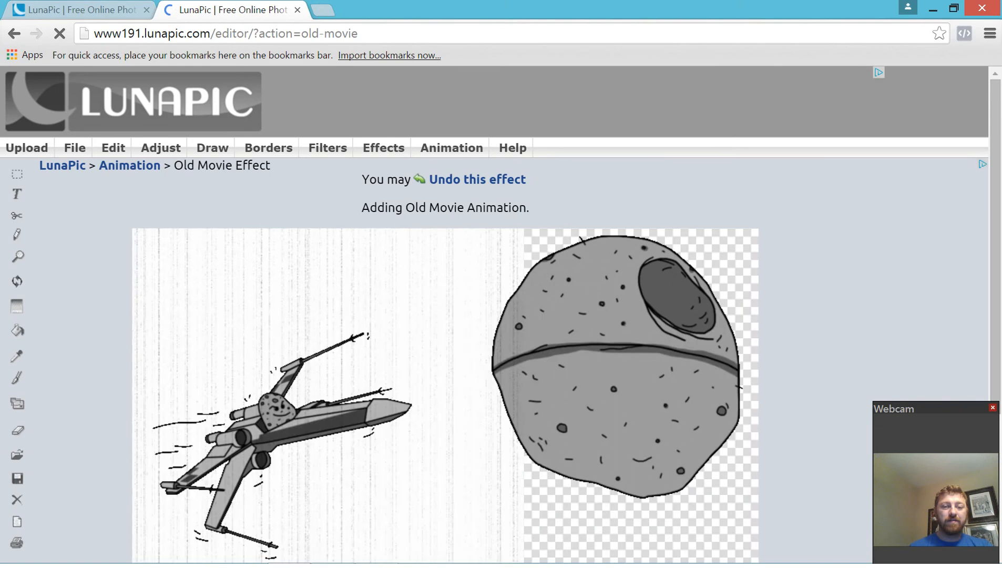
scroll(53, 409, down, 2)
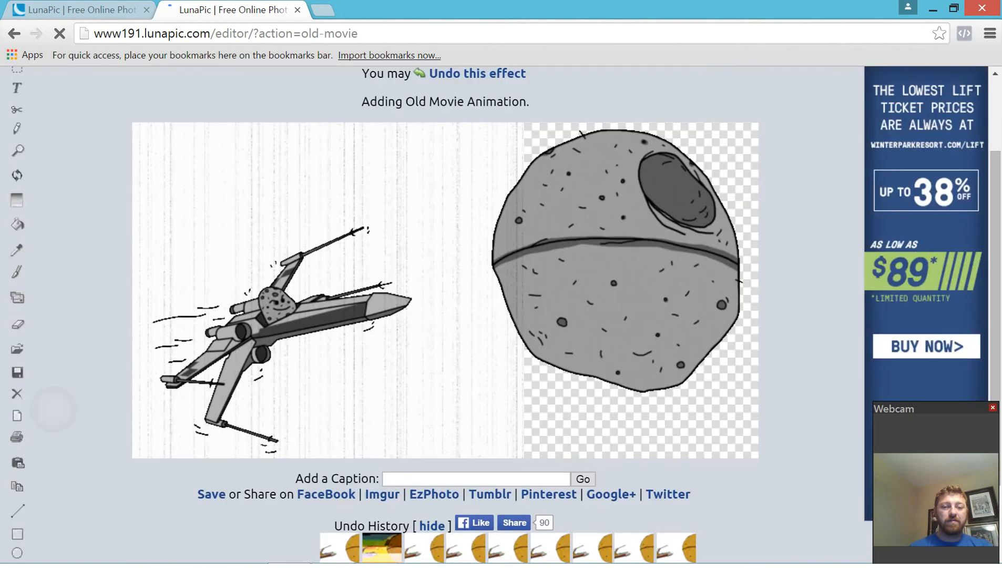
scroll(32, 246, up, 1)
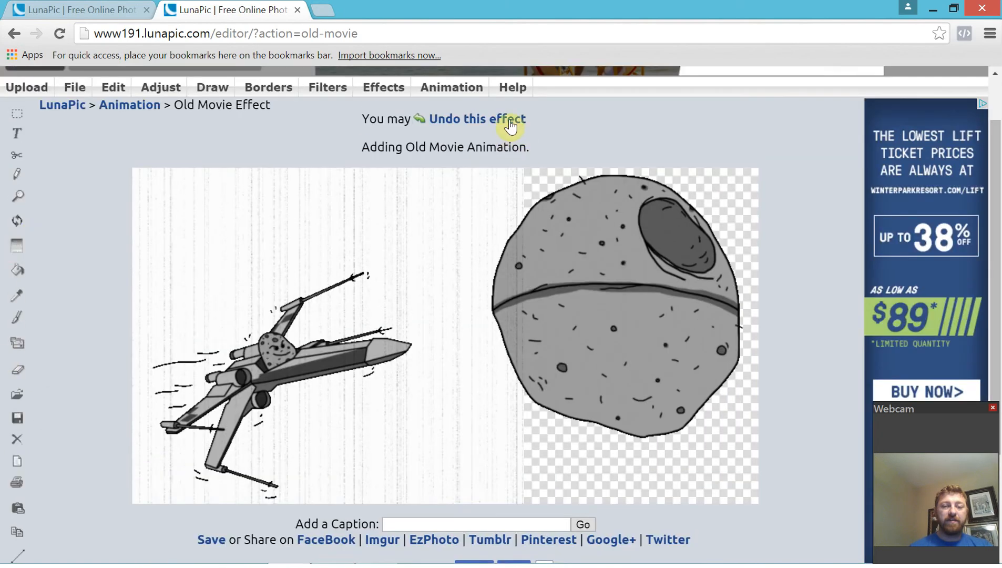
click(509, 119)
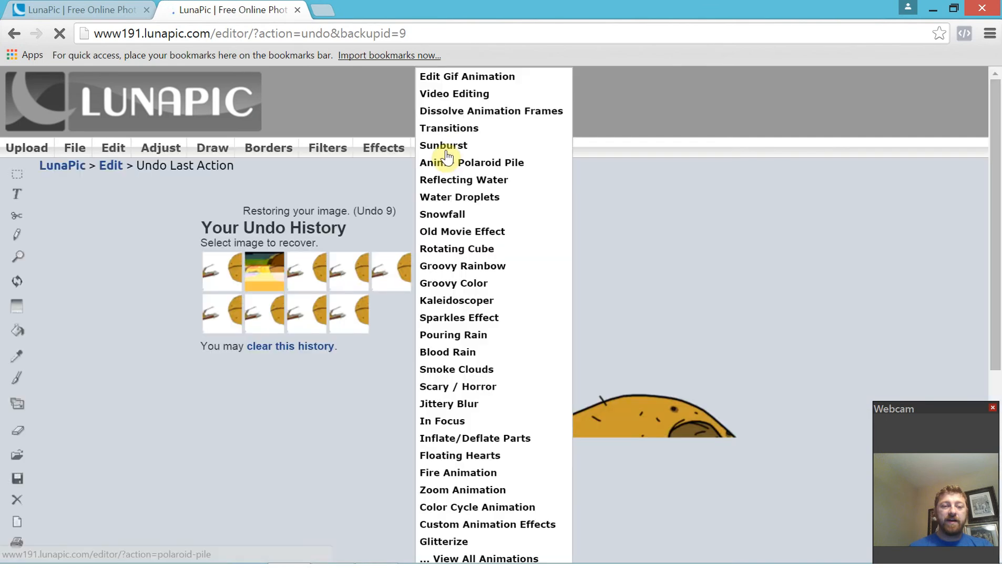
Try the Jittery Blur animation on the image, view it, and undo the effect
click(439, 410)
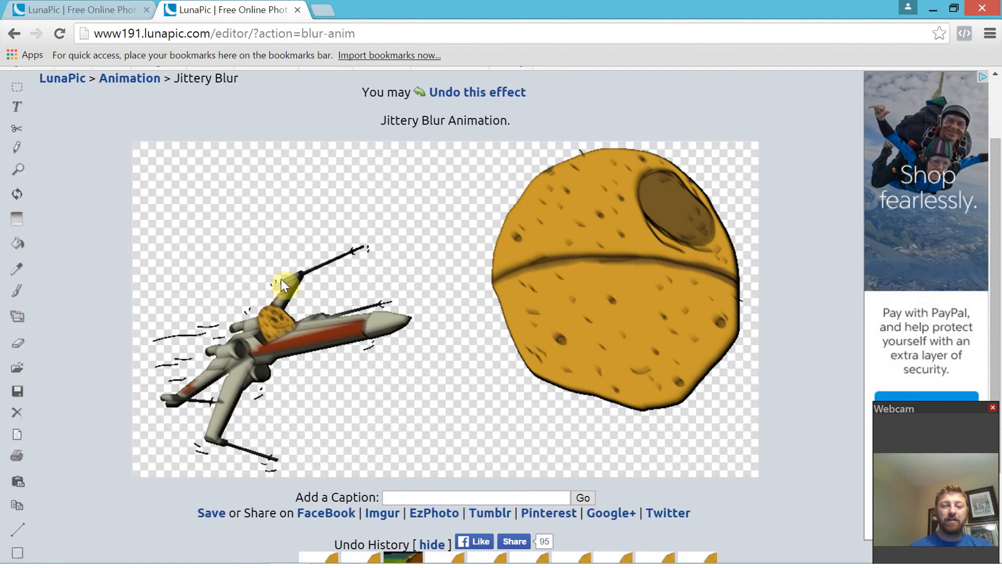
scroll(463, 273, up, 1)
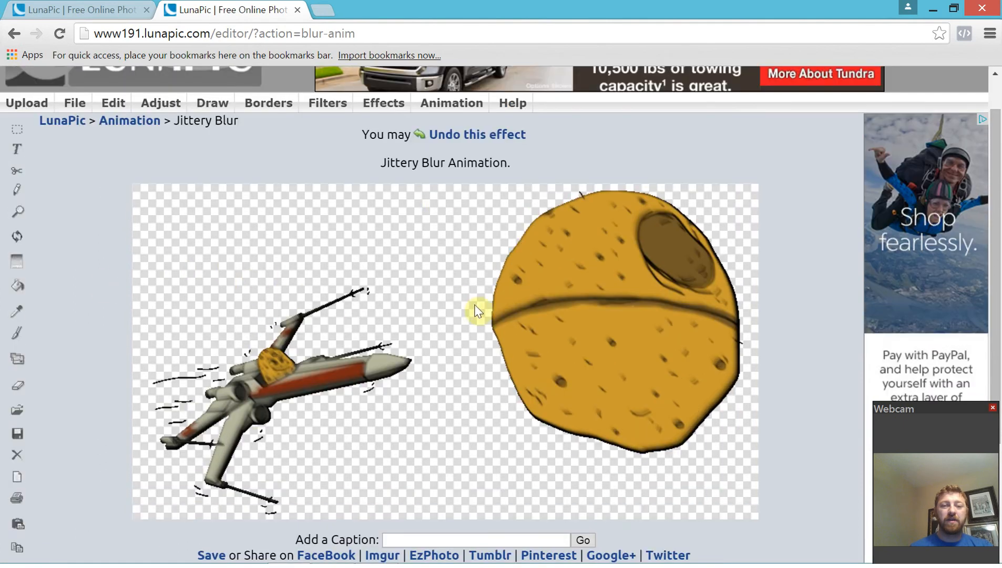
click(474, 138)
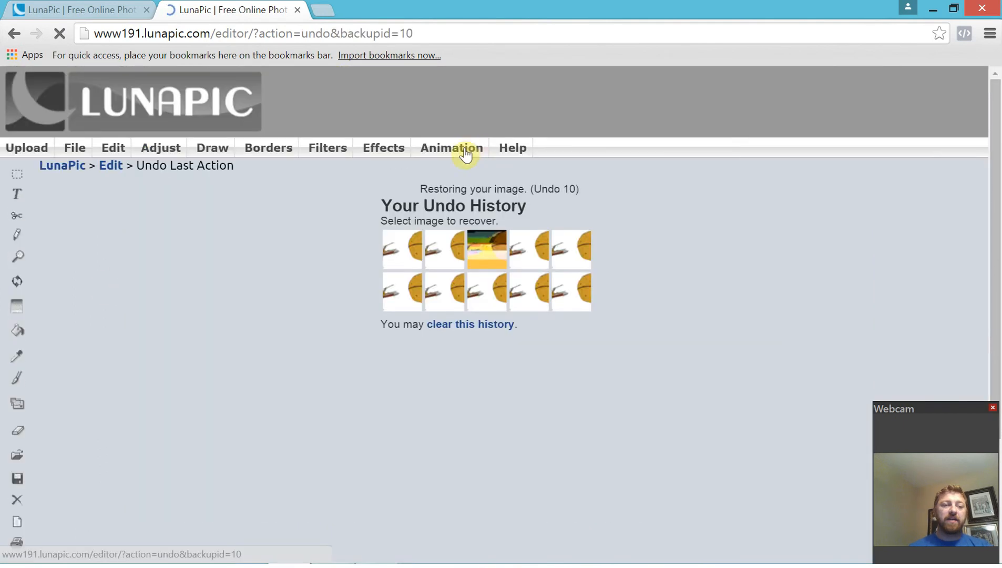
Try the Pouring Rain animation on the image, view it, and undo the effect
mouse_move(473, 146)
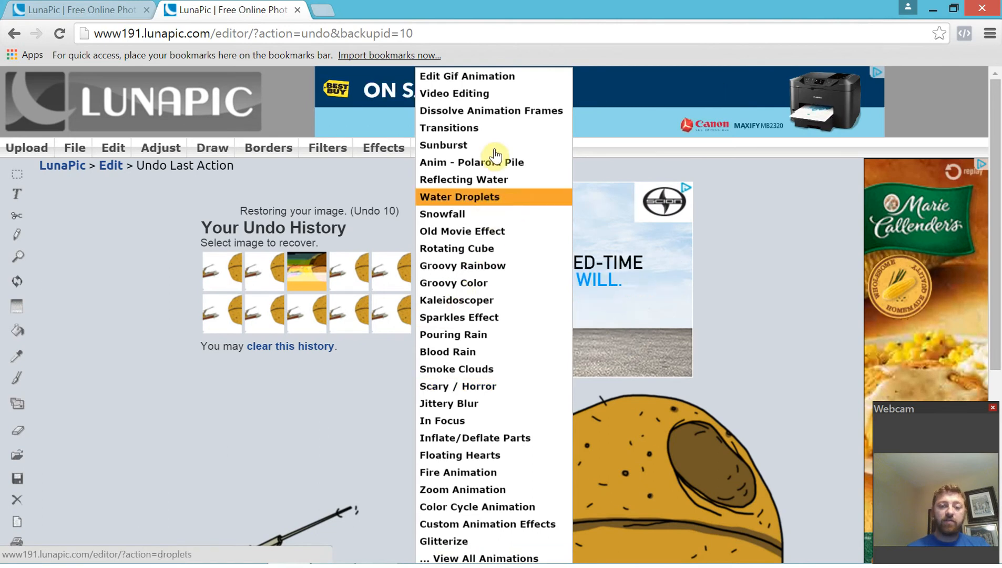
click(479, 340)
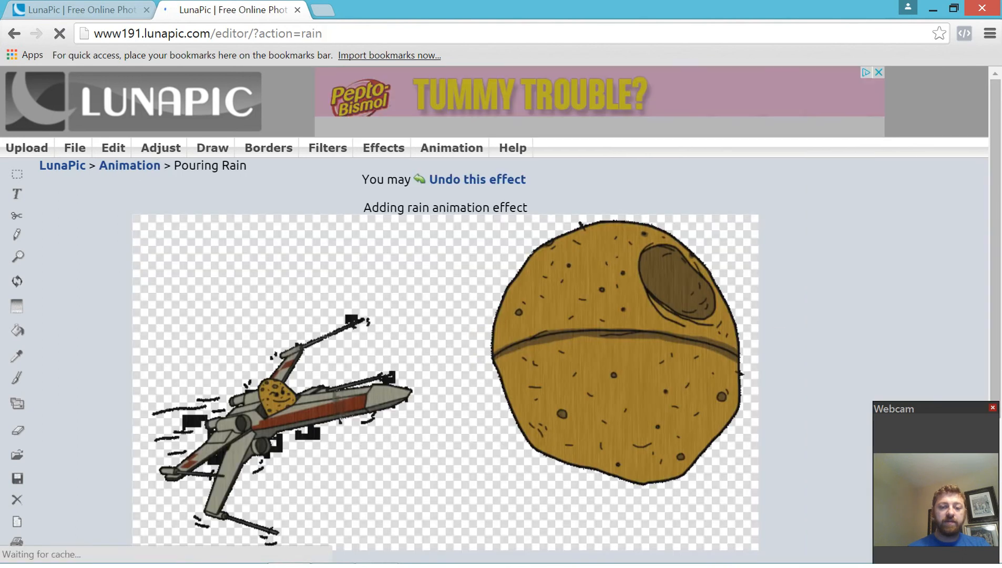
scroll(480, 339, down, 1)
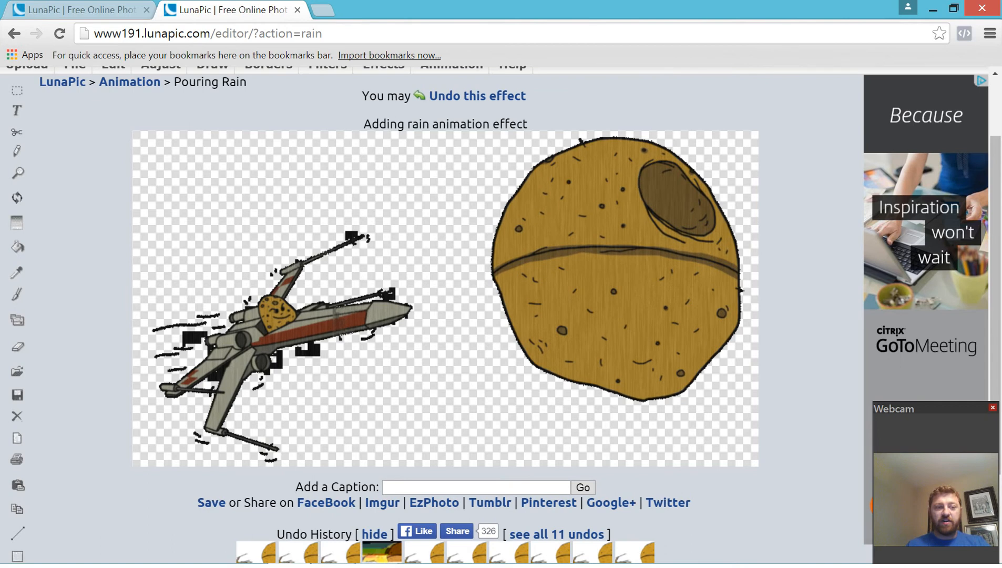
scroll(417, 86, up, 1)
click(506, 186)
Try the Smoke Clouds animation on the image, watch the clouds move over it, and undo the effect
mouse_move(453, 153)
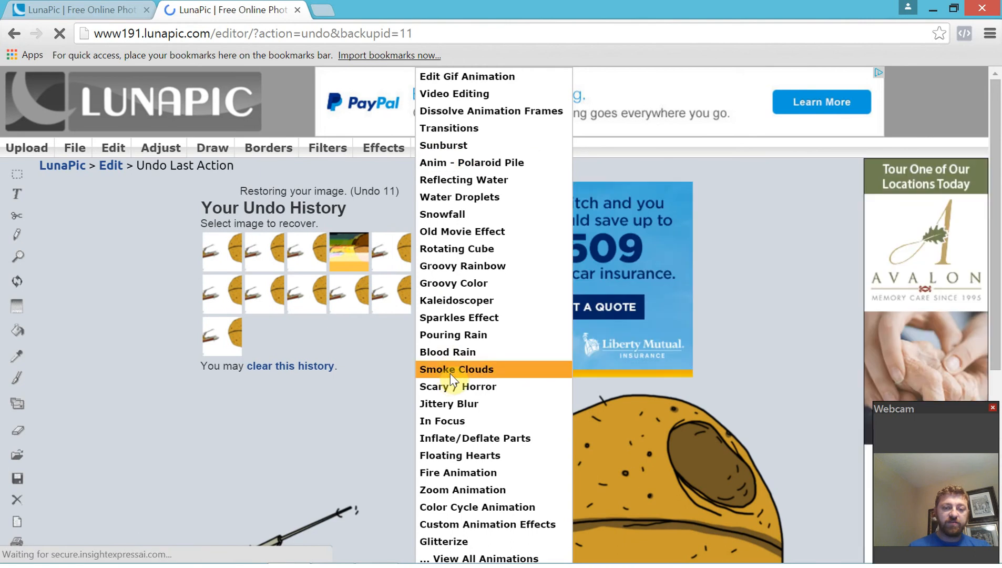
click(450, 369)
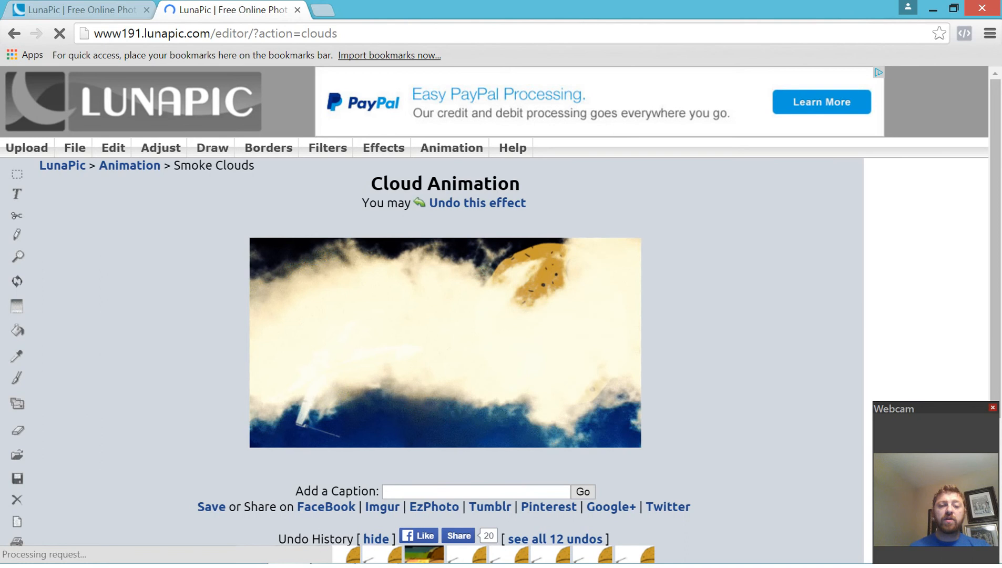
scroll(444, 315, down, 1)
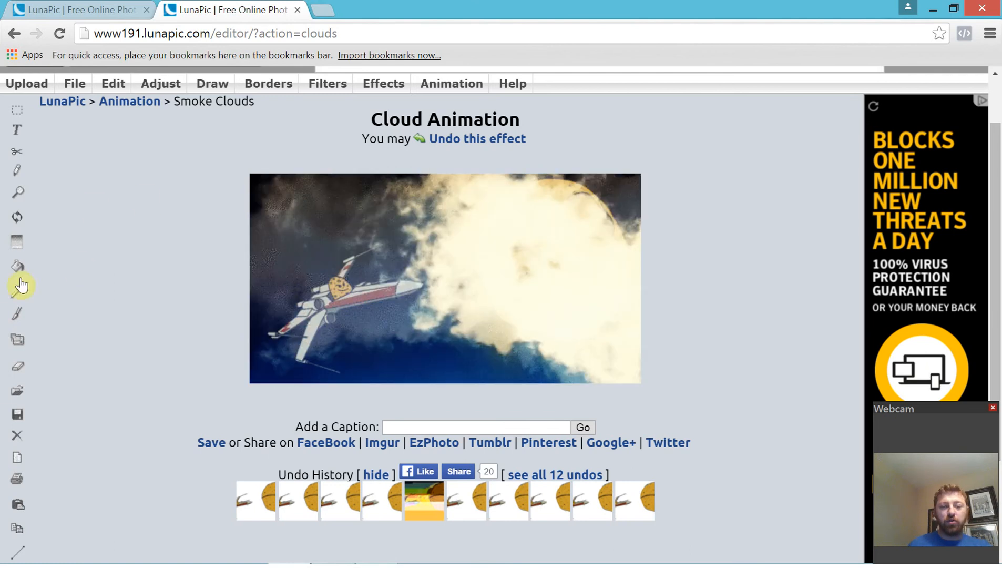
click(468, 144)
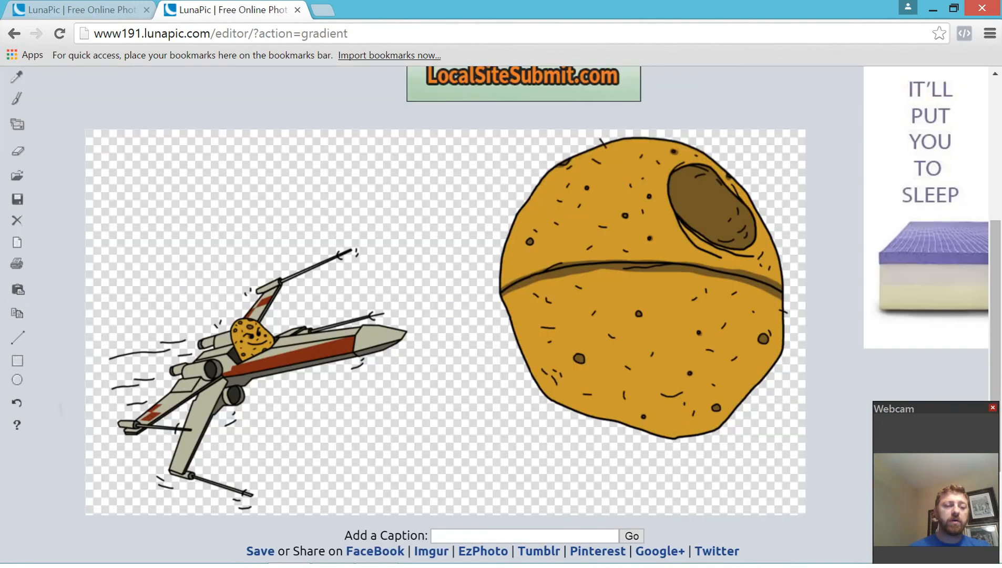
Set the Color Gradient's bottom color to dark blue (RGB 0, 0, 128) and its top color to light gray
scroll(506, 314, down, 1)
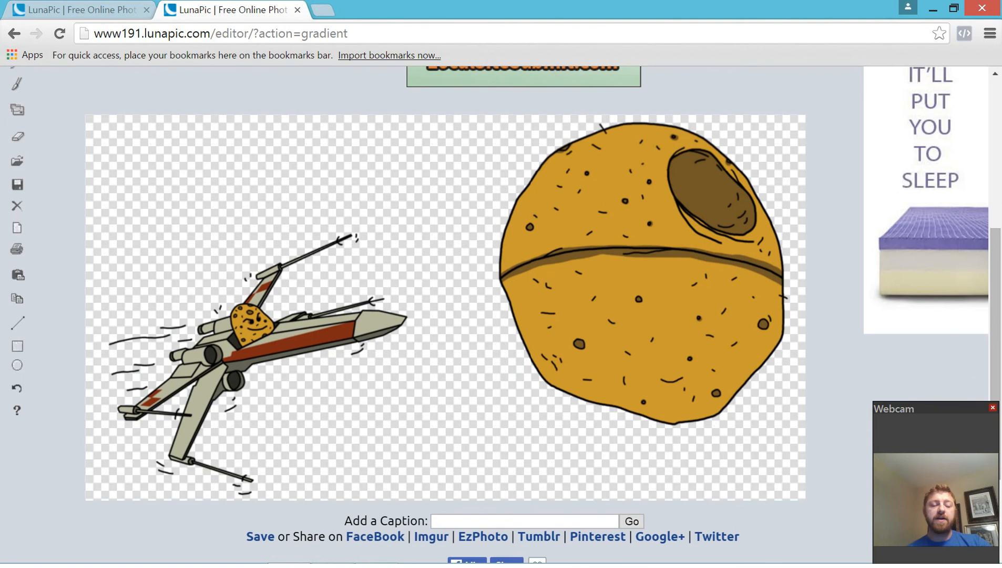
scroll(415, 113, up, 3)
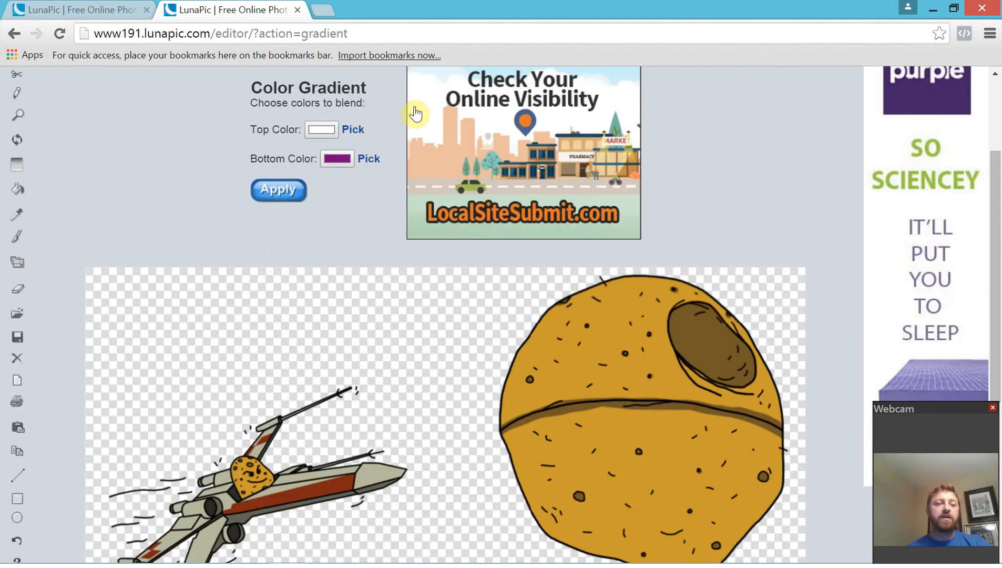
click(98, 115)
click(37, 246)
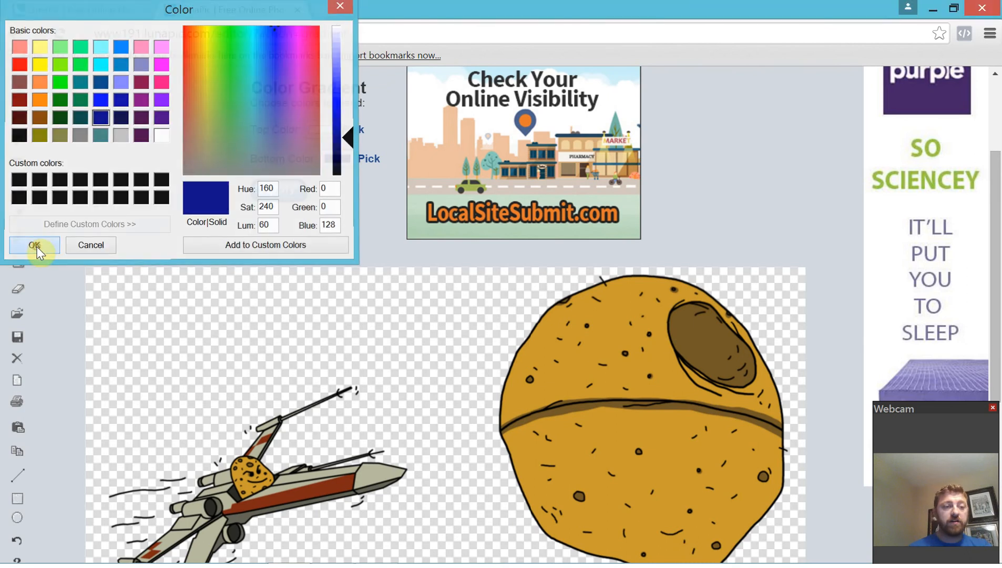
click(317, 131)
click(122, 133)
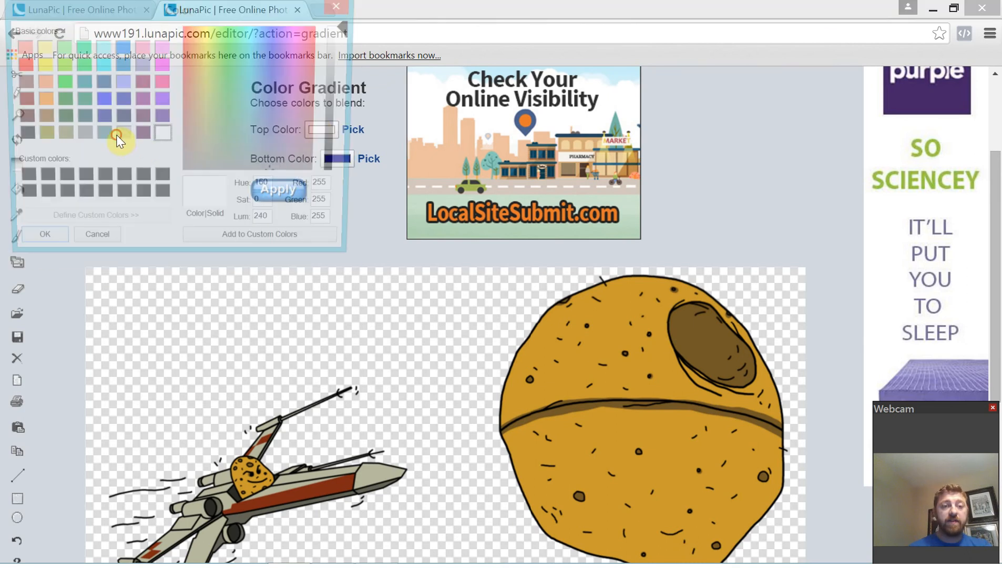
click(44, 246)
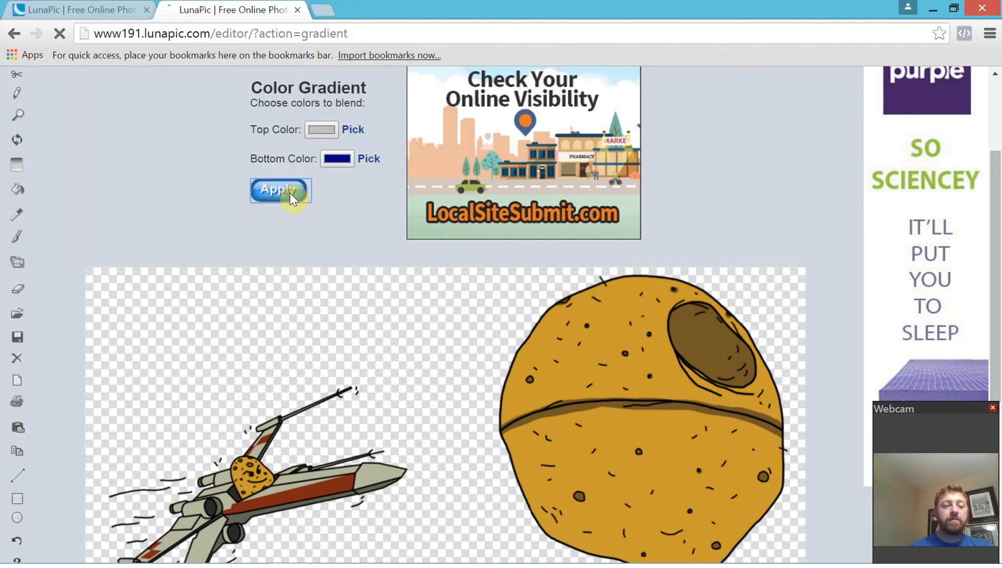
Apply the gray-to-blue color gradient to the image and look over the result
click(290, 192)
scroll(290, 193, down, 3)
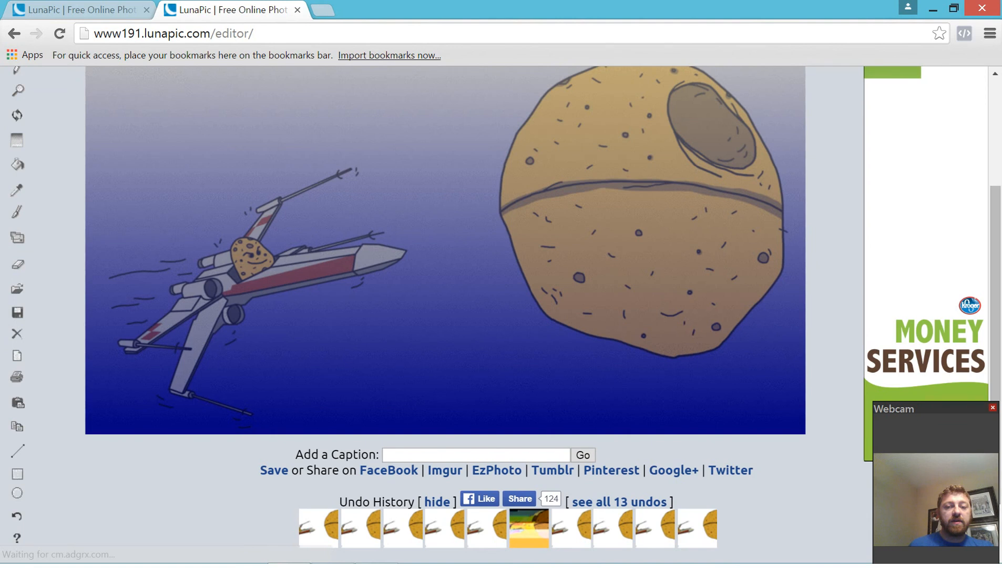
scroll(444, 308, up, 1)
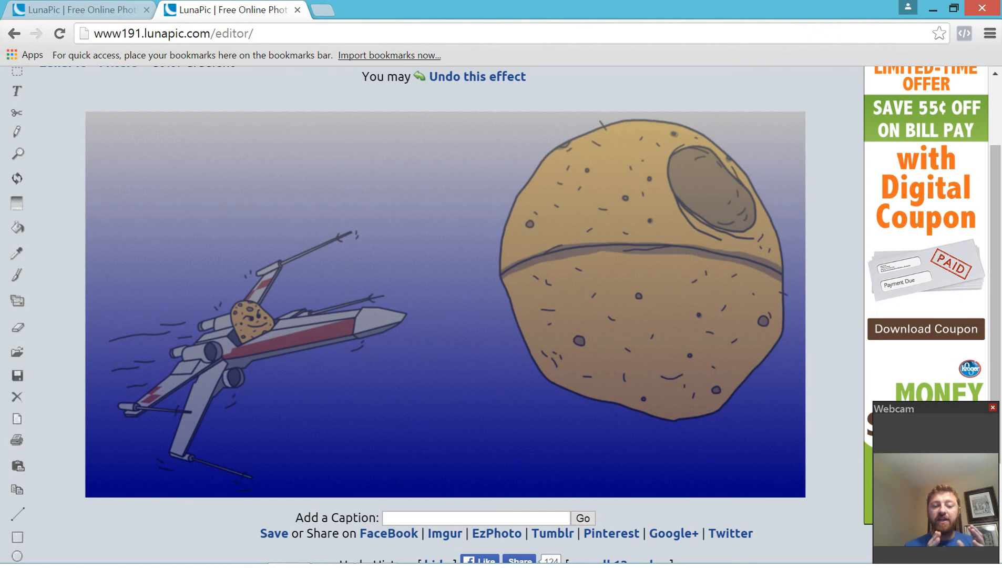
Look through the drawing and editing tools and open Layers Mask for the gradient image
scroll(444, 307, up, 1)
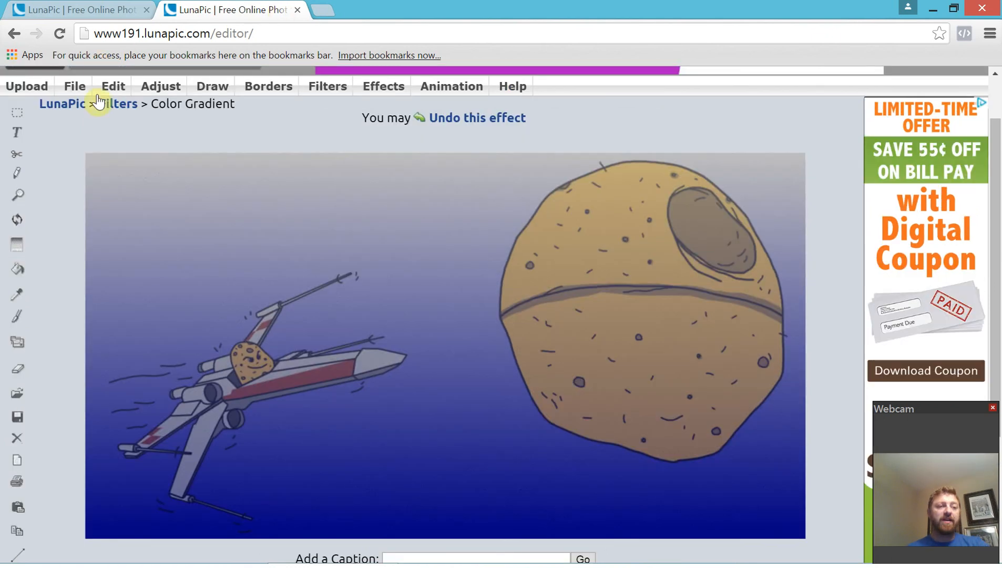
click(213, 86)
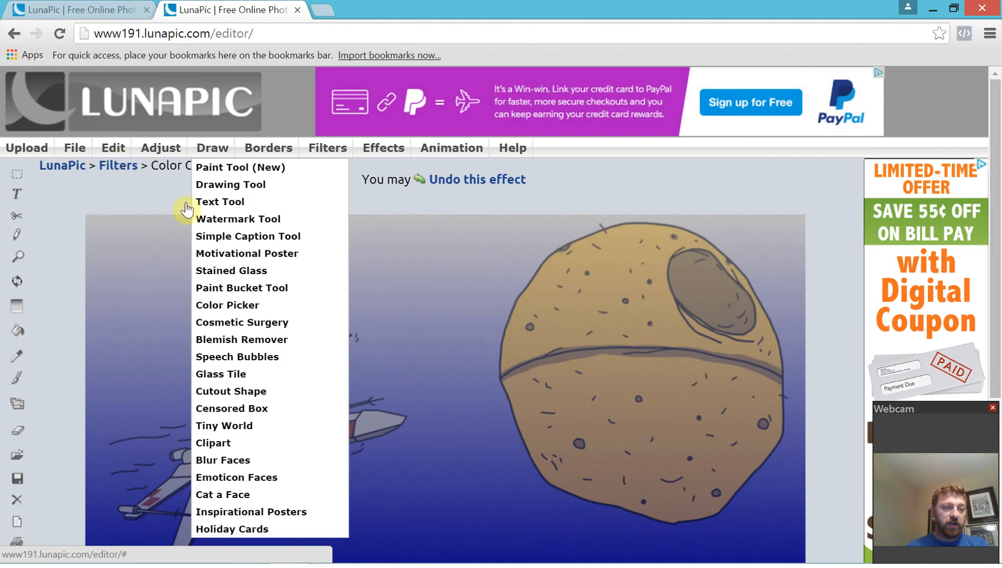
mouse_move(113, 148)
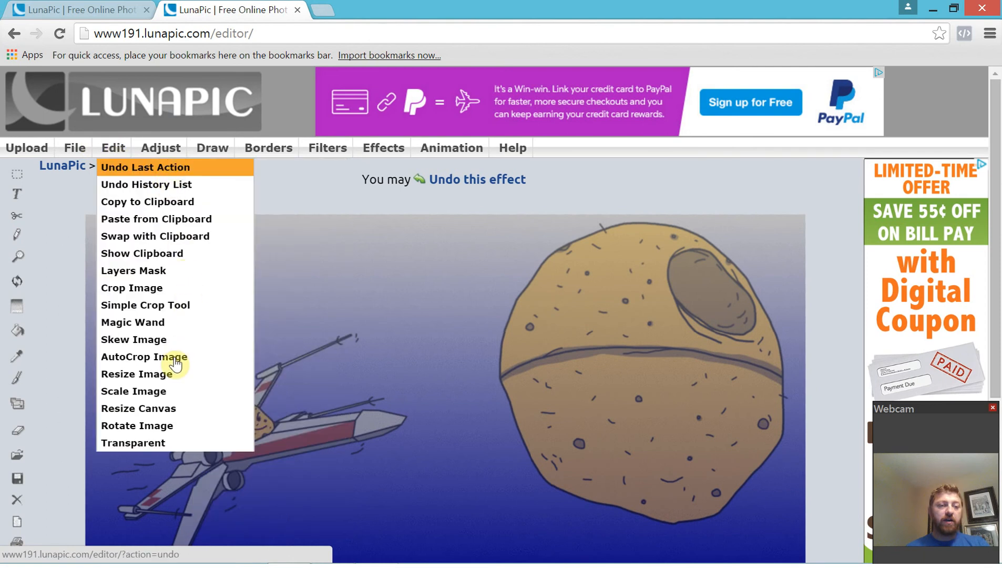
click(164, 273)
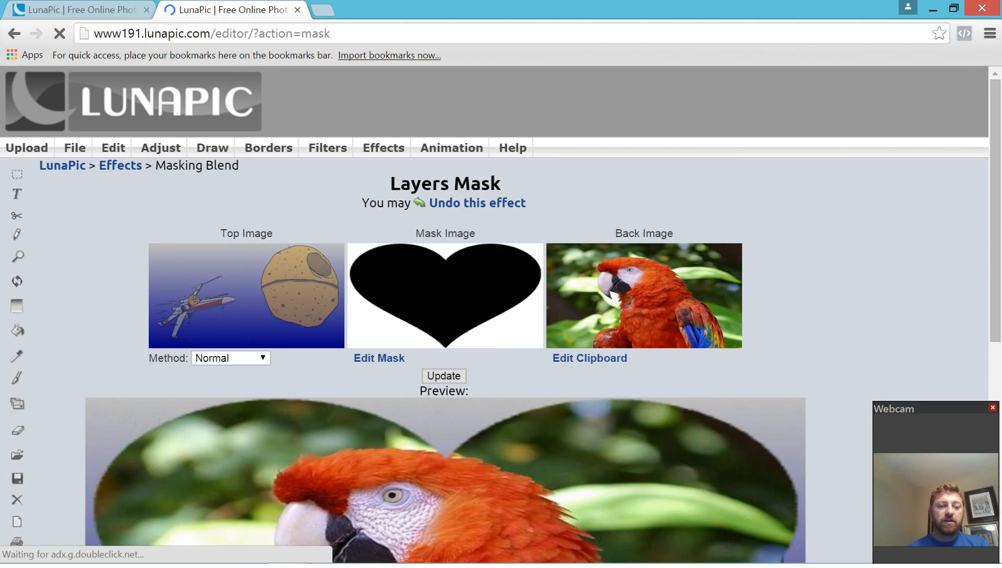
Look over the layers mask preview, undo the mask, and apply the Water filter to the gradient image
scroll(495, 315, down, 2)
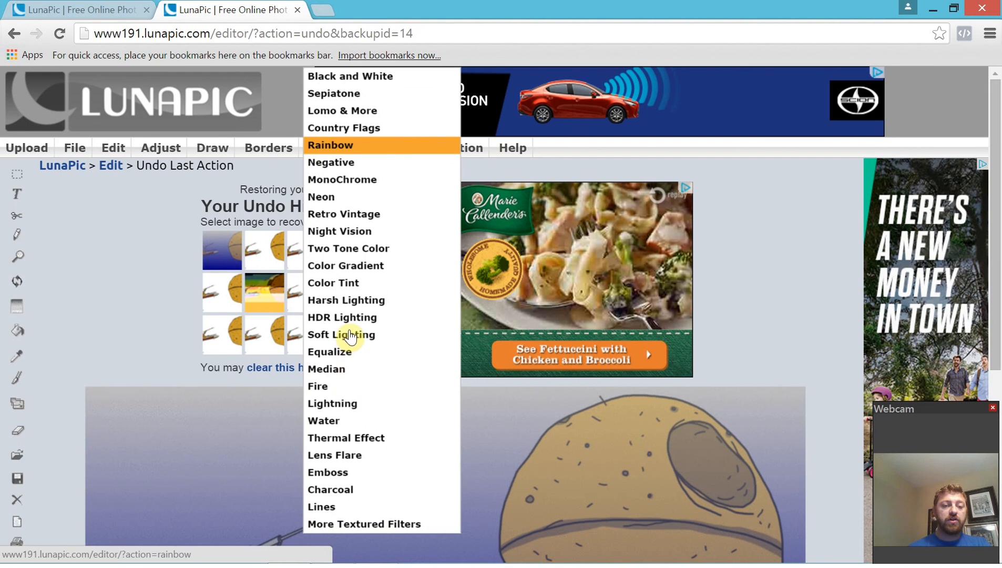
scroll(275, 283, down, 2)
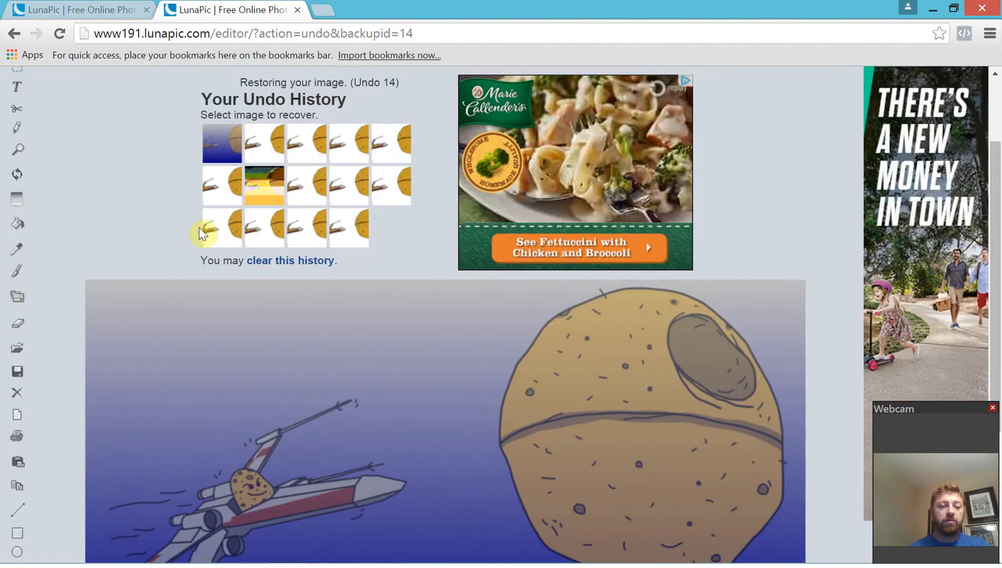
scroll(358, 365, up, 2)
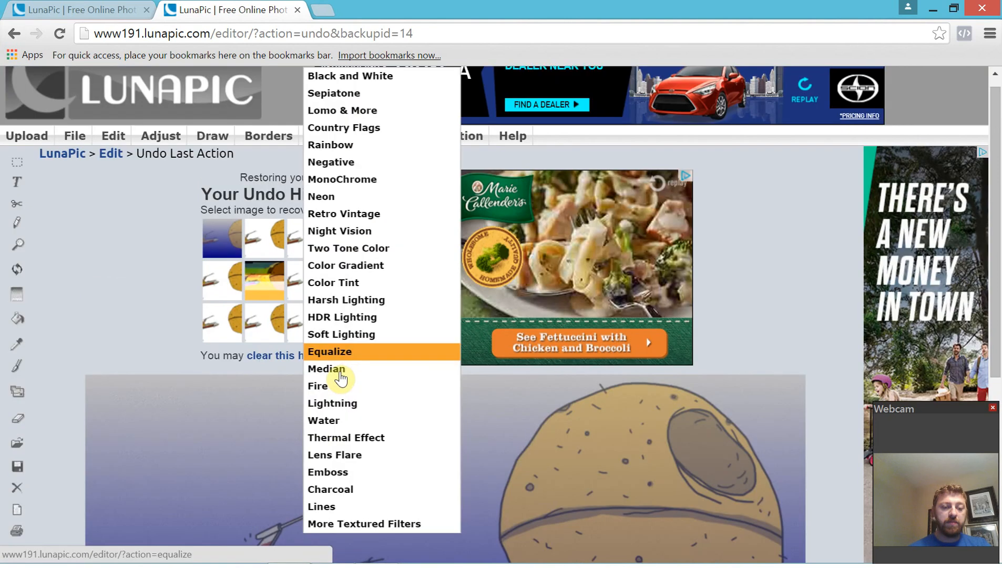
click(323, 420)
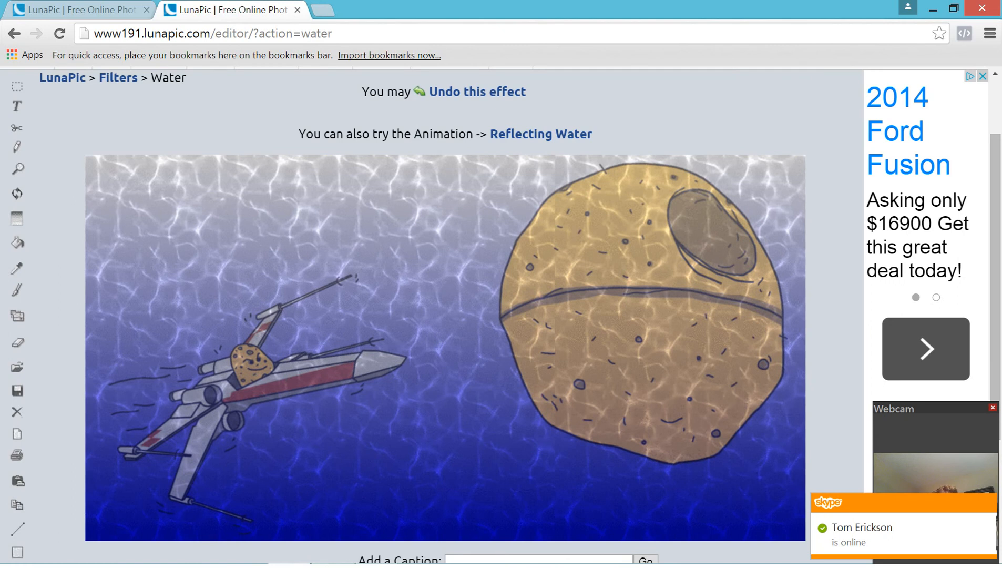
Open Color Gradient for the water-filtered image and set its bottom color to near-black gray (RGB 28, 28, 28)
scroll(371, 195, up, 2)
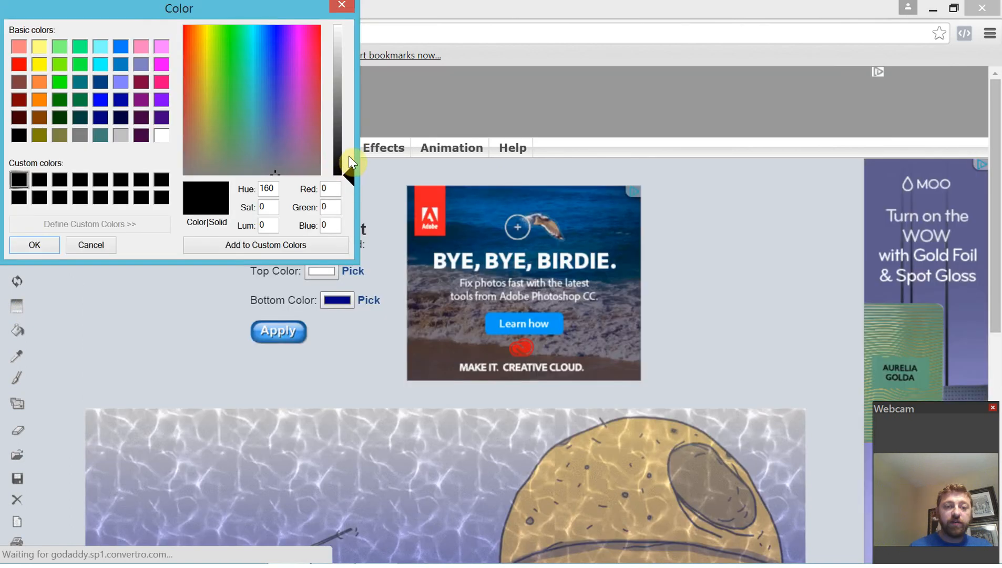
click(349, 158)
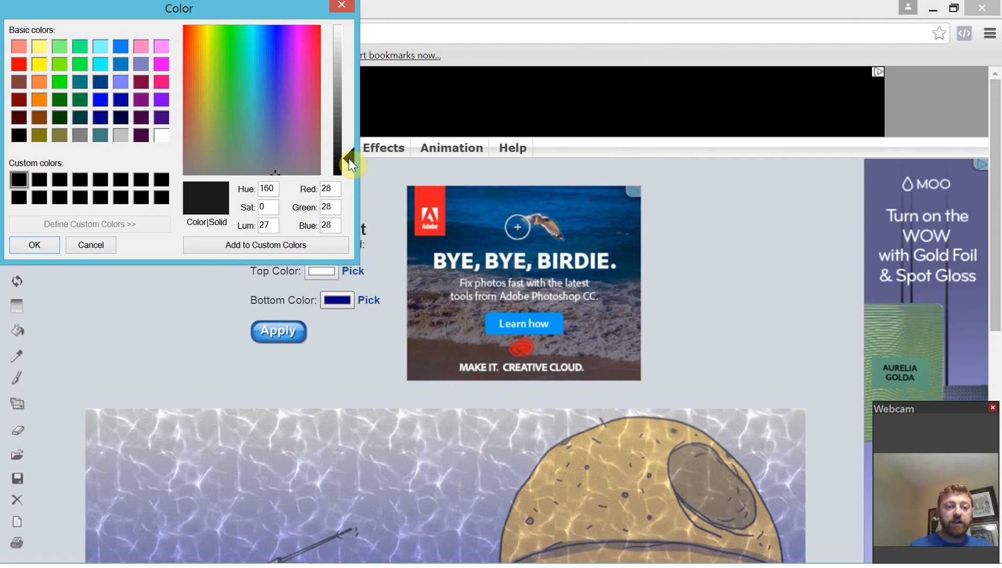
click(38, 247)
Set the Color Gradient's top color to near-black gray (RGB 29, 29, 29)
click(316, 266)
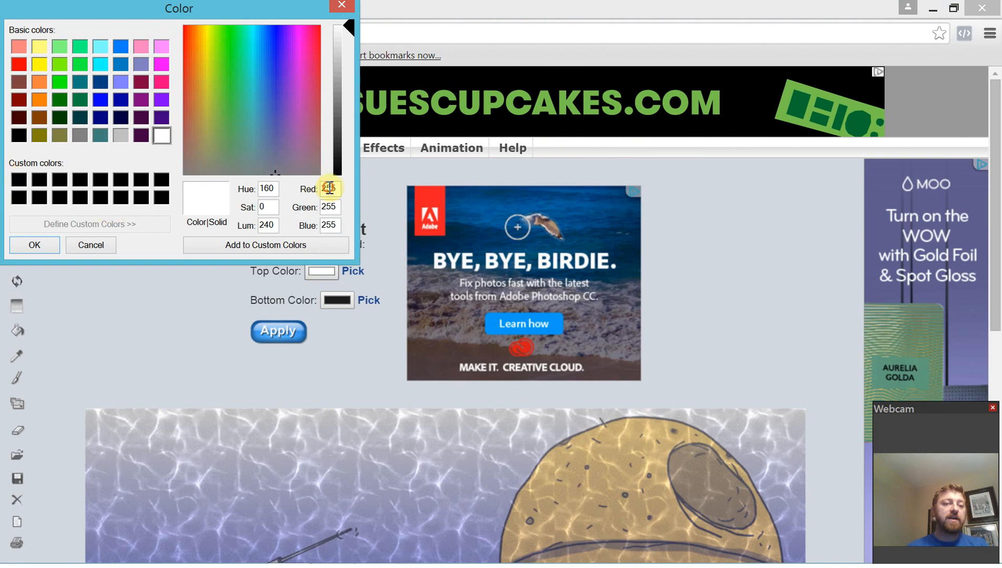
text(29)
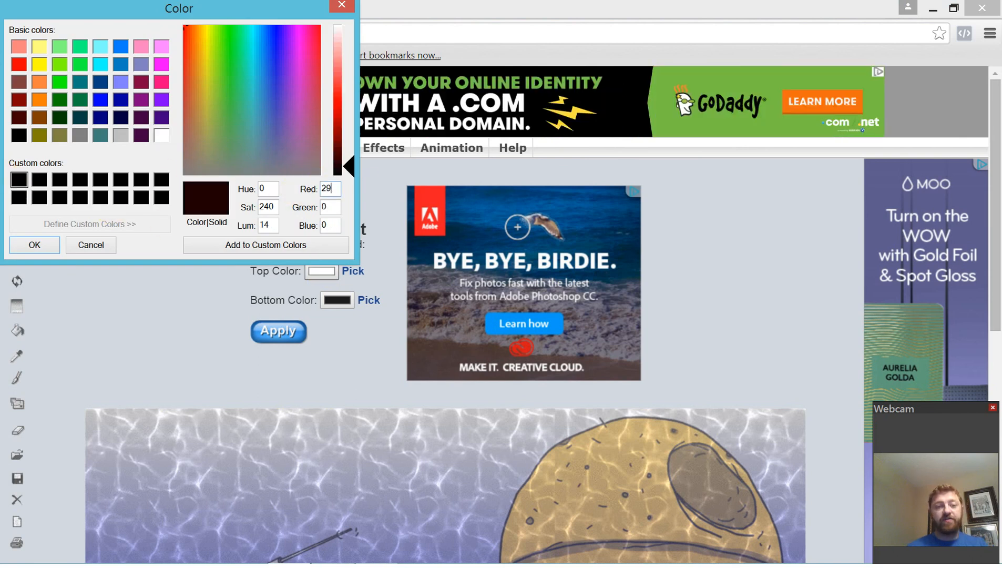
key(Tab)
text(29)
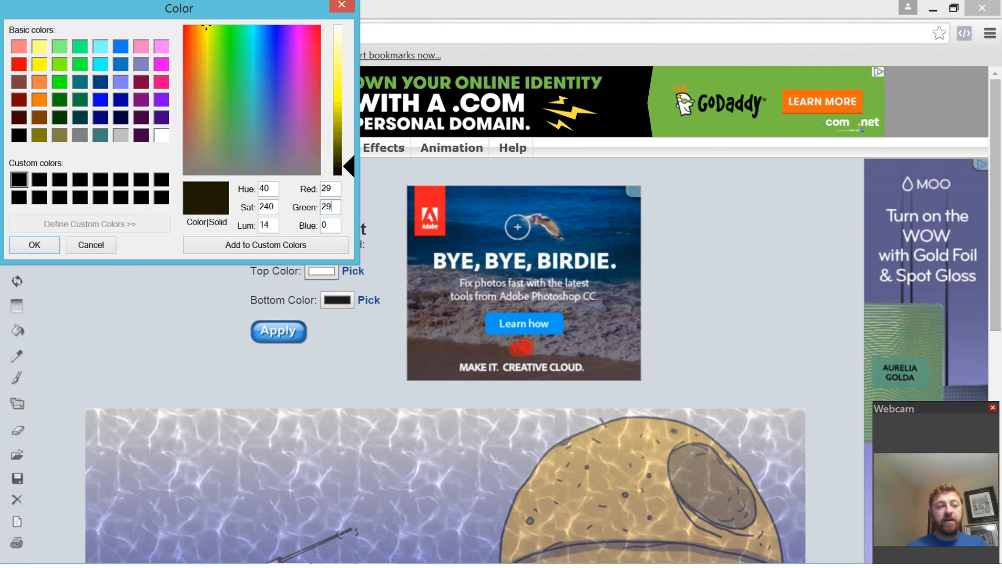
key(Tab)
text(29)
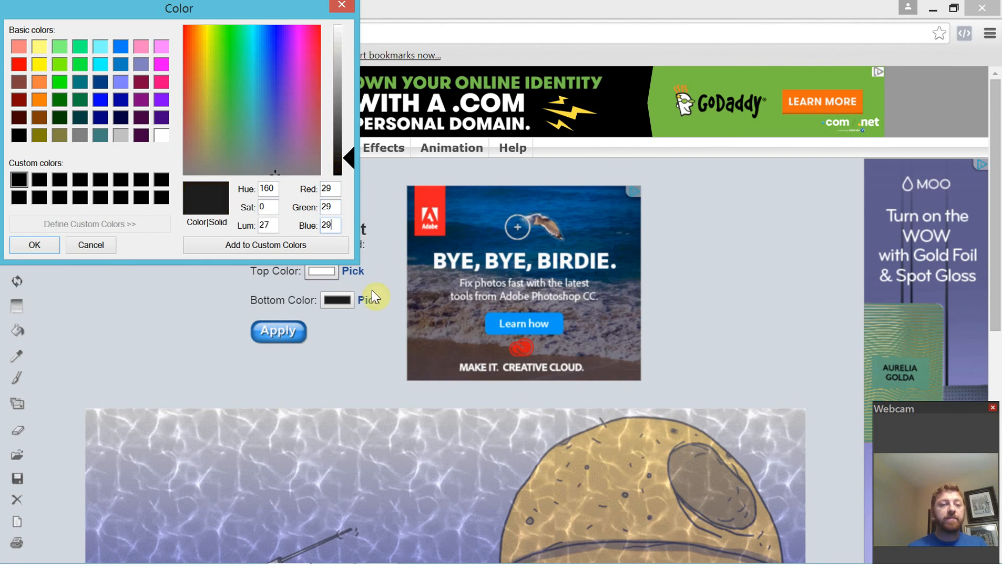
click(21, 252)
Set the Color Gradient's top color to RGB 28, 28, 28 and apply the gradient to the image
double_click(329, 190)
text(28)
key(Tab)
text(28)
key(Tab)
text(28)
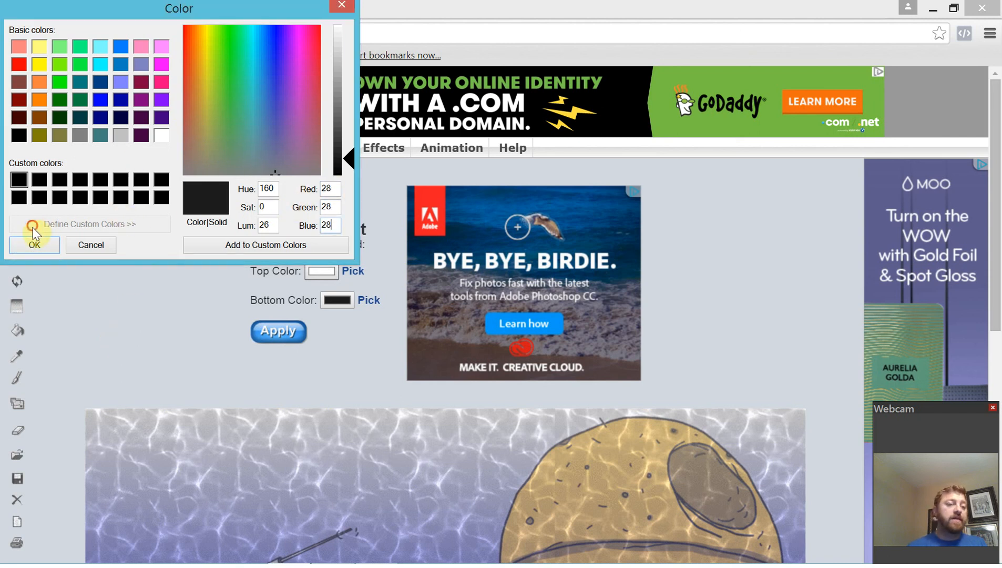
click(35, 244)
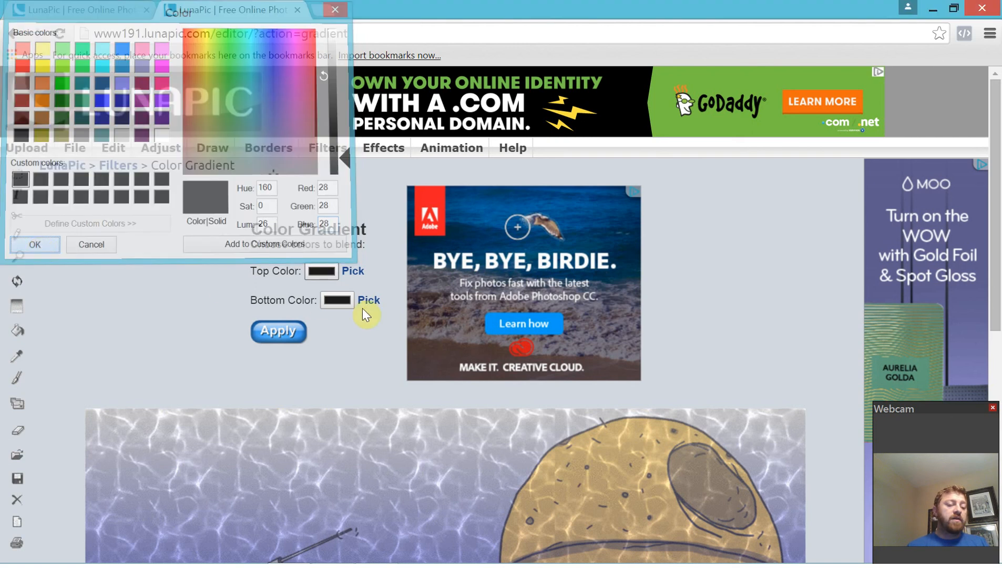
click(285, 333)
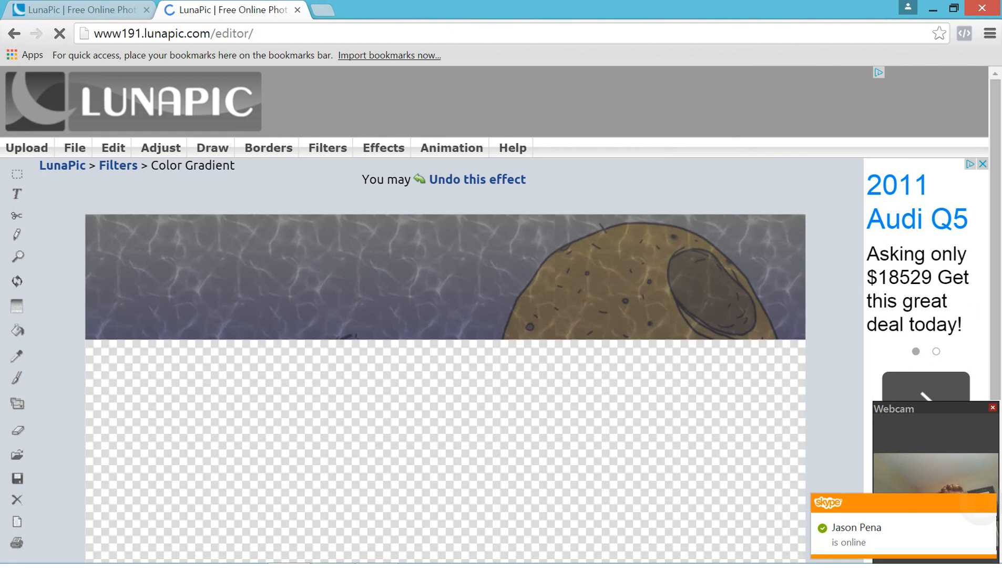
Switch to Skype and close its window
click(332, 565)
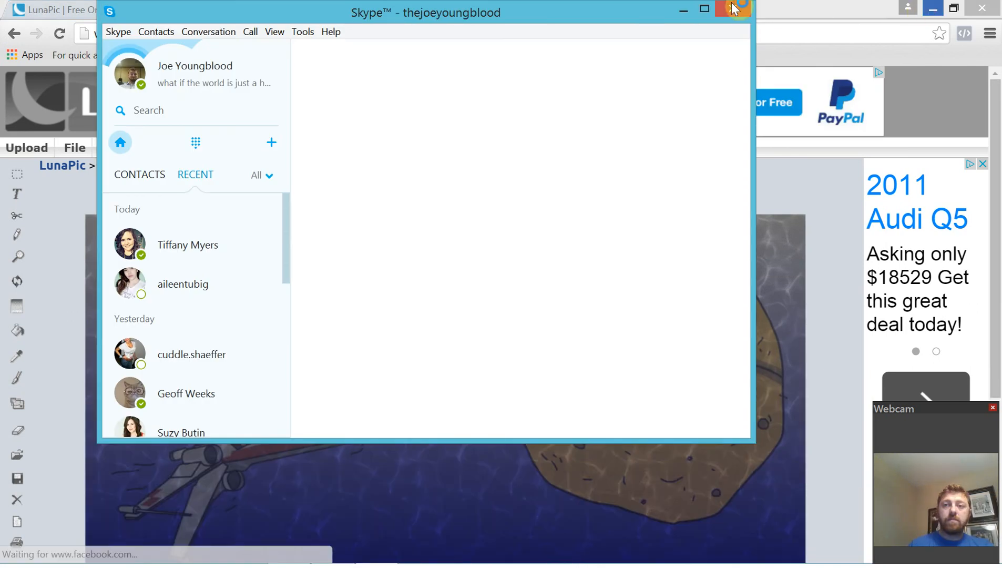
click(798, 7)
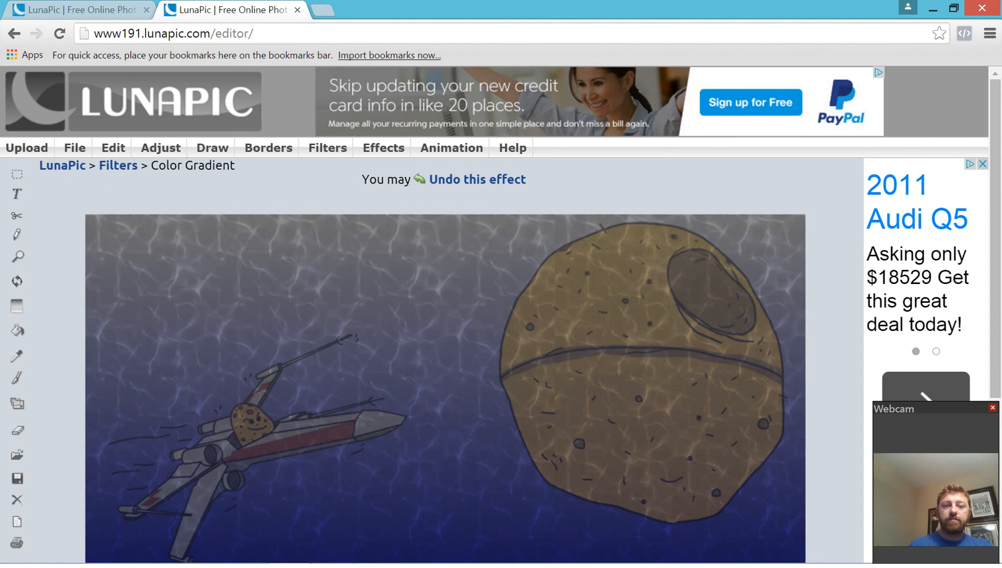
Apply the Water Droplets animation to the darkened image and look over the moving droplets
scroll(444, 368, down, 2)
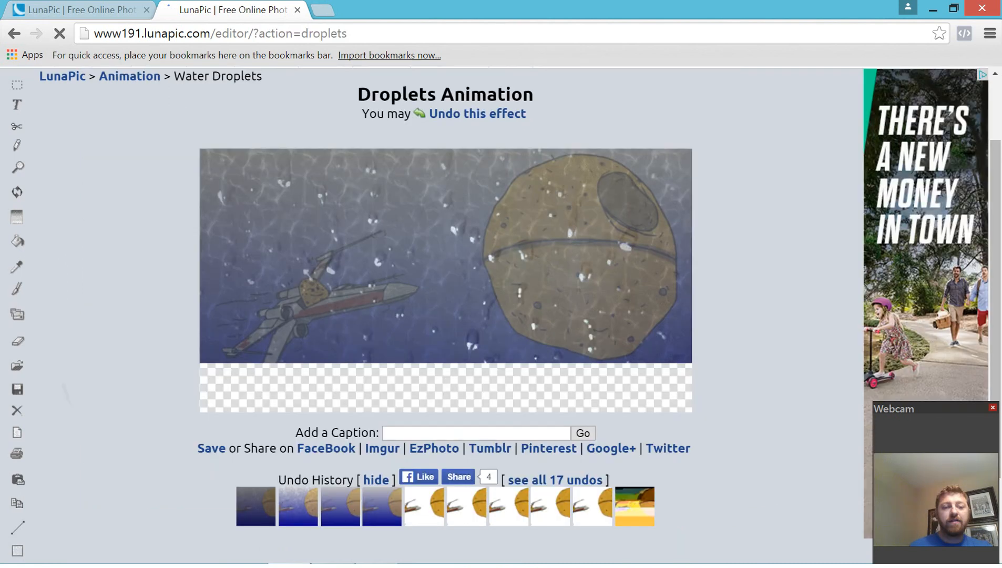
scroll(446, 315, down, 1)
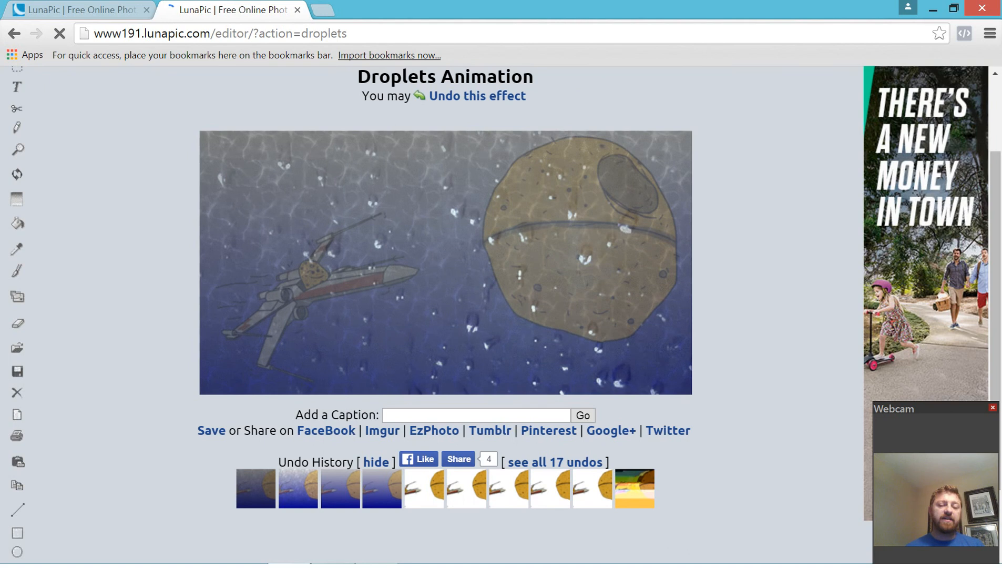
scroll(445, 316, up, 2)
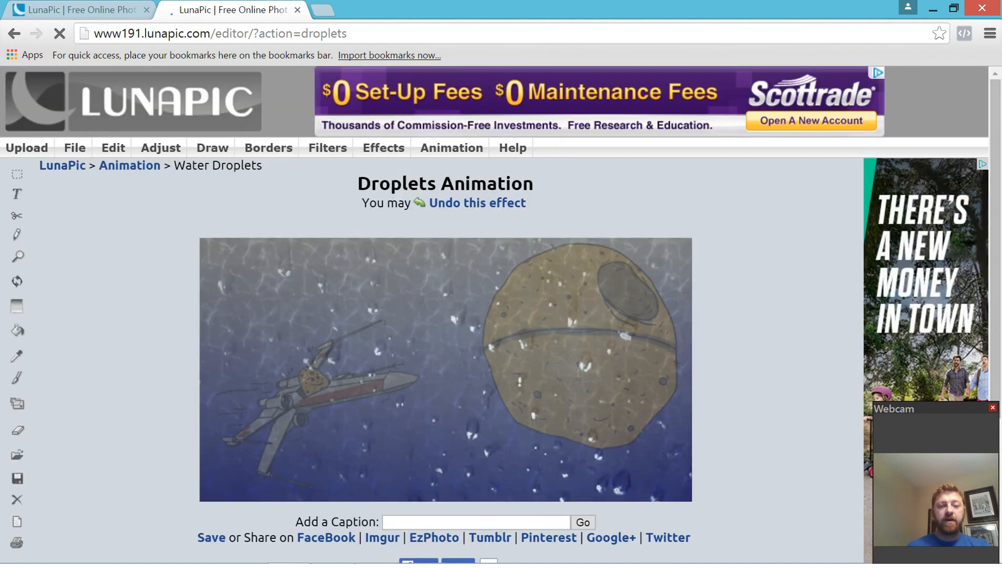
scroll(446, 316, down, 2)
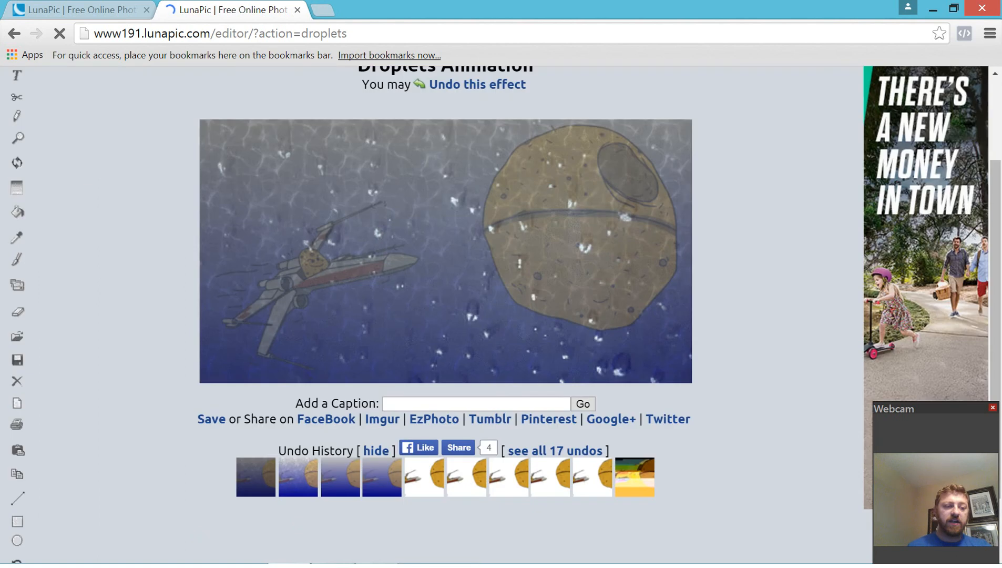
scroll(445, 316, up, 2)
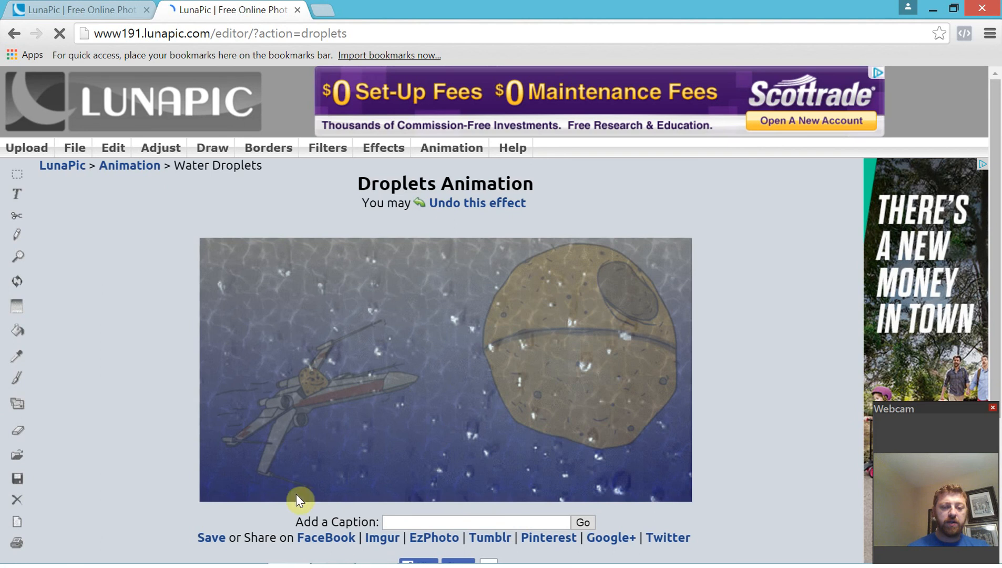
Save the image with the Water Droplets animation and look over the finished picture
scroll(298, 499, down, 3)
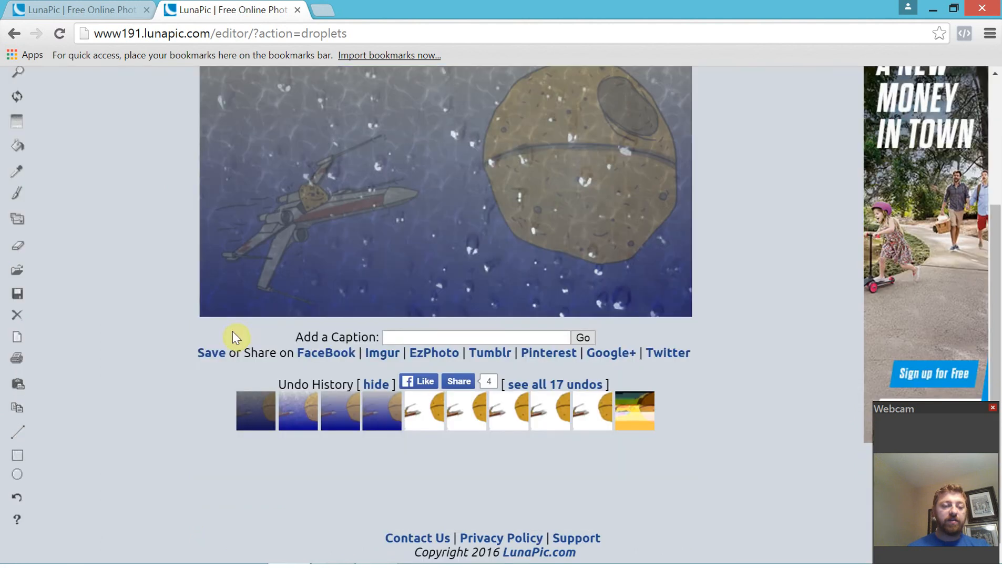
click(211, 353)
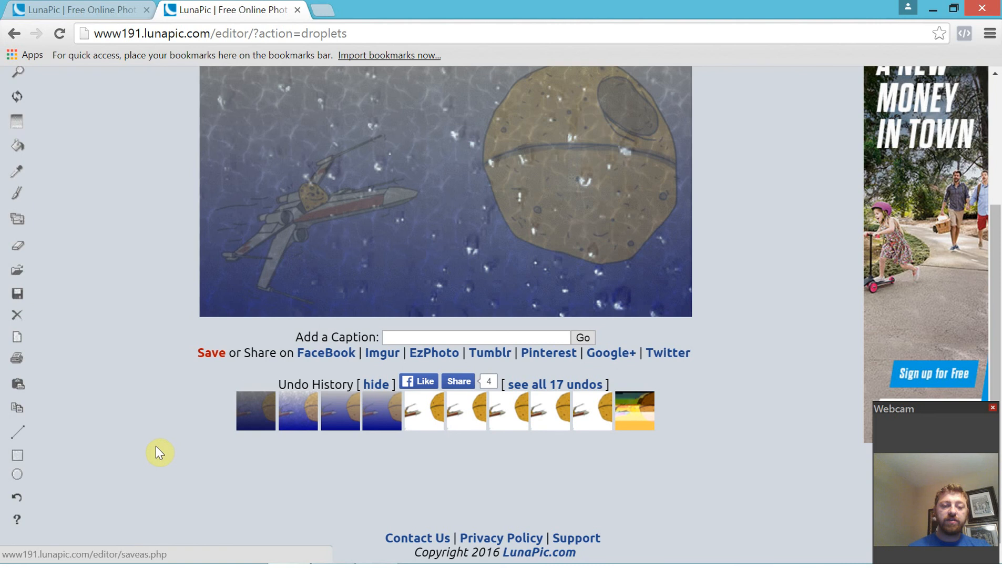
scroll(156, 445, up, 4)
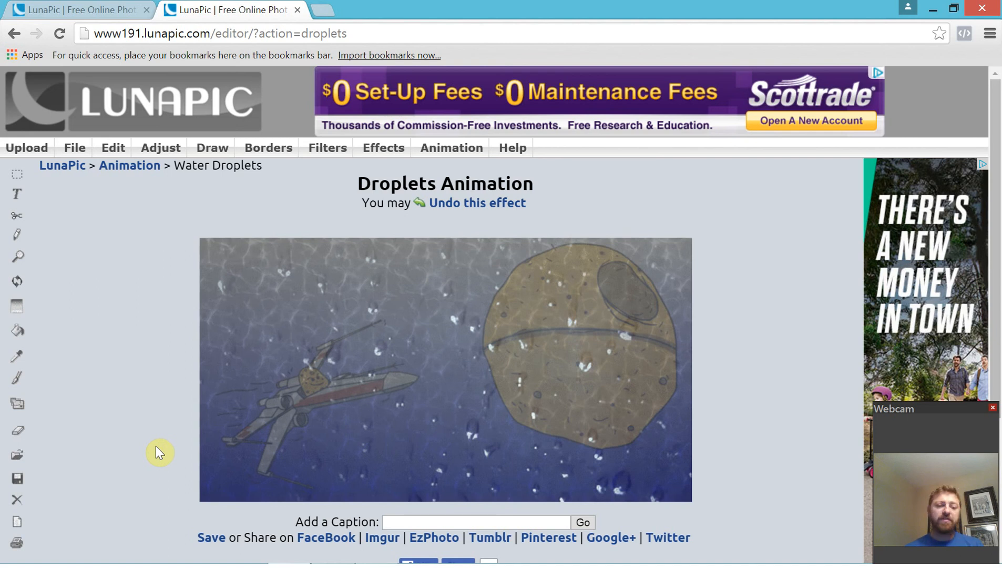
scroll(156, 445, down, 3)
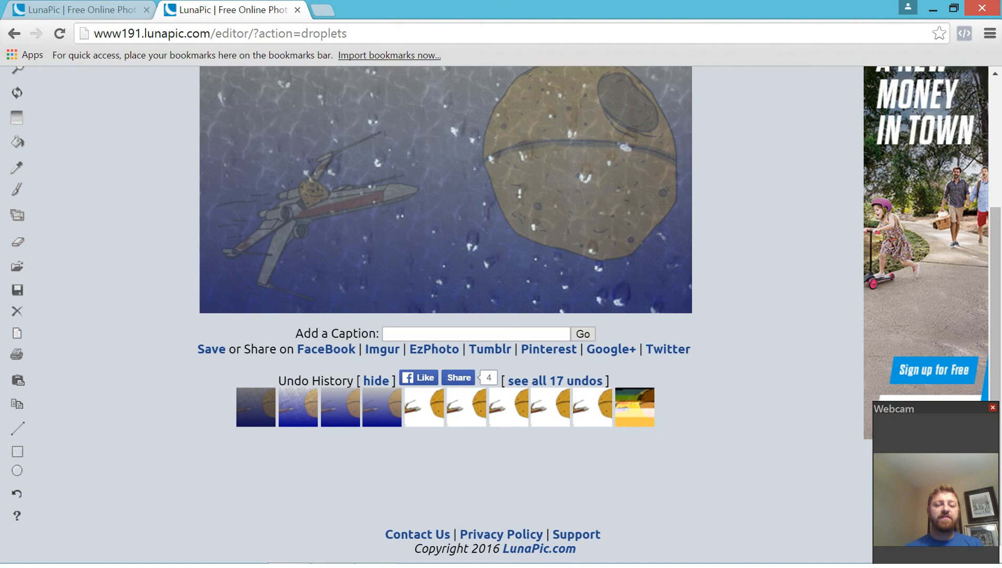
scroll(446, 315, up, 4)
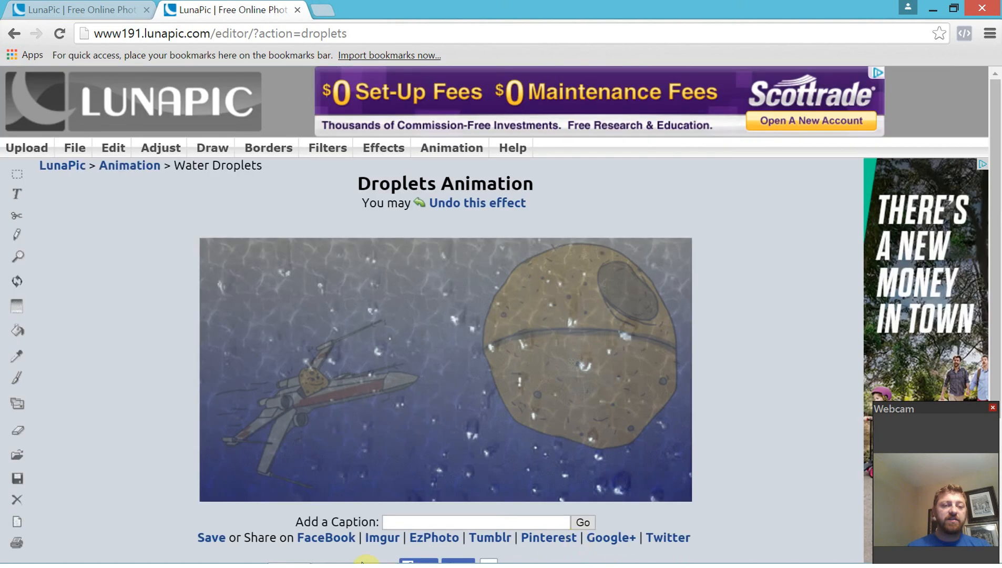
mouse_move(337, 561)
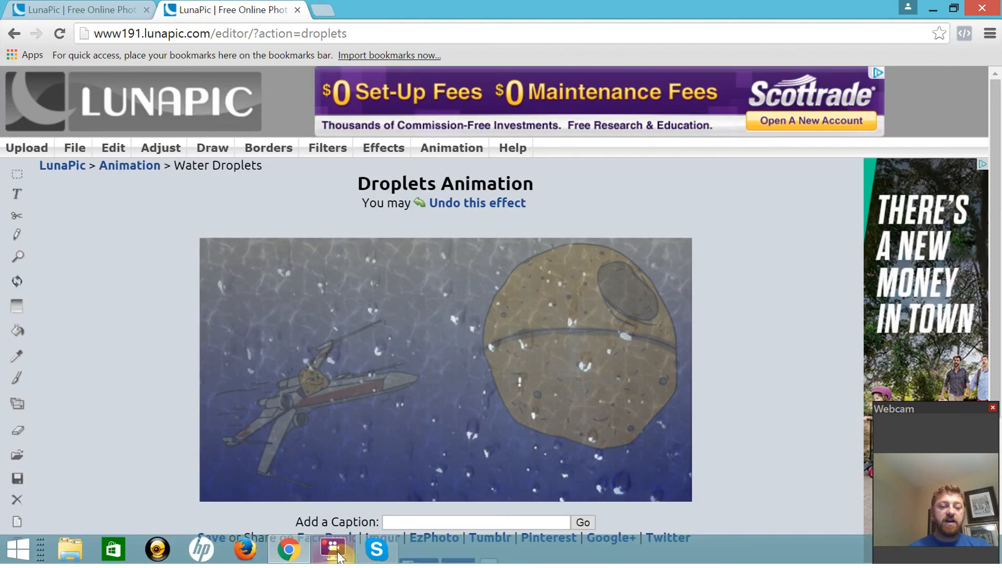
click(337, 560)
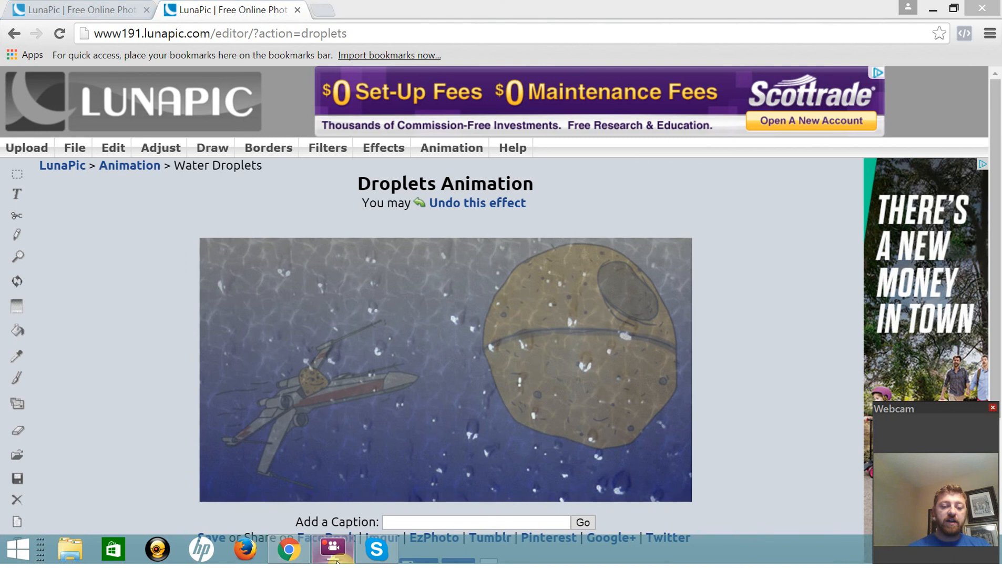
click(337, 555)
right_click(336, 555)
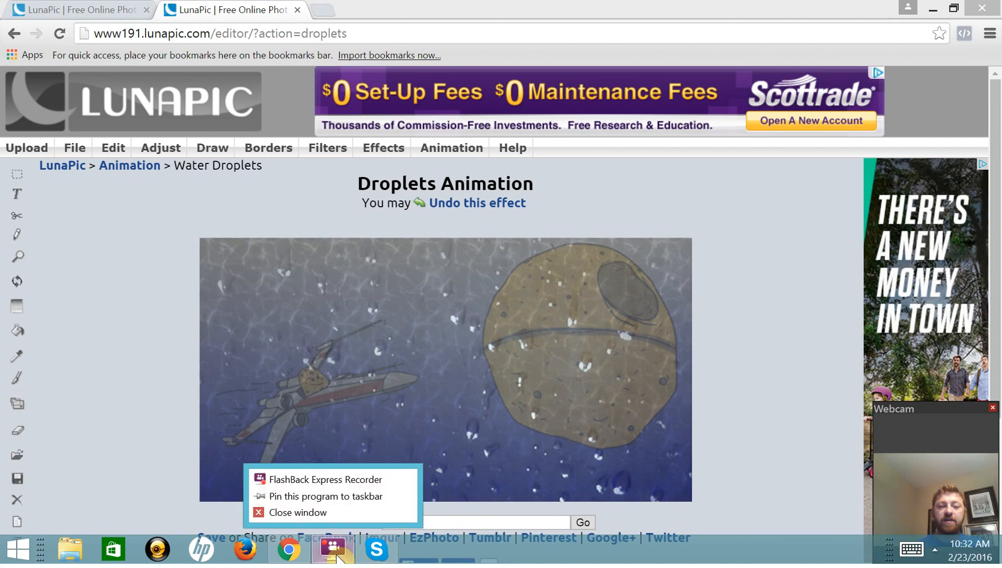